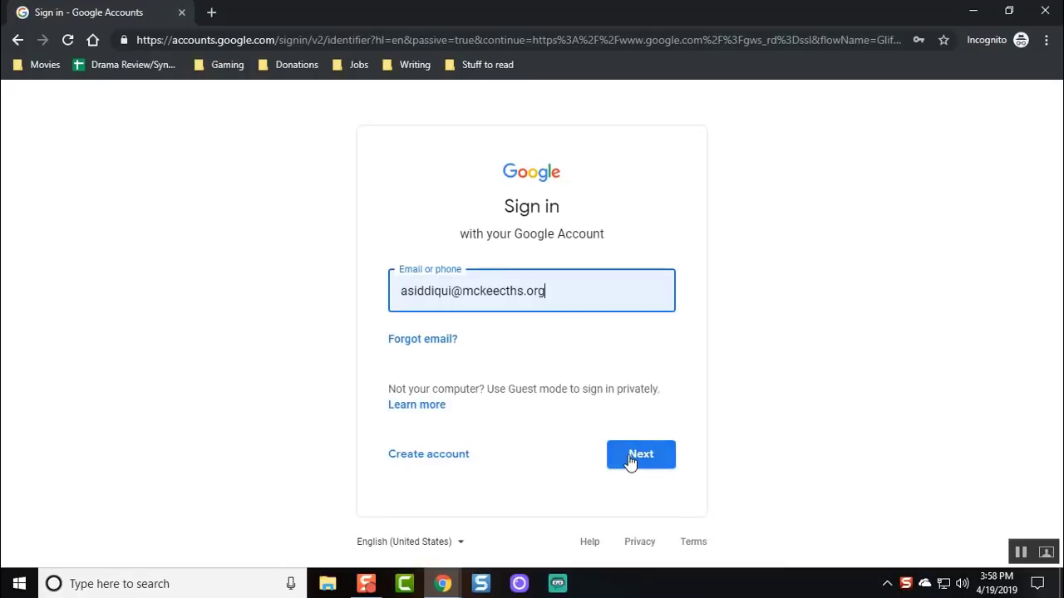
Finish signing in with the teacher's password and open Google Classroom from the apps grid.
left_click(631, 459)
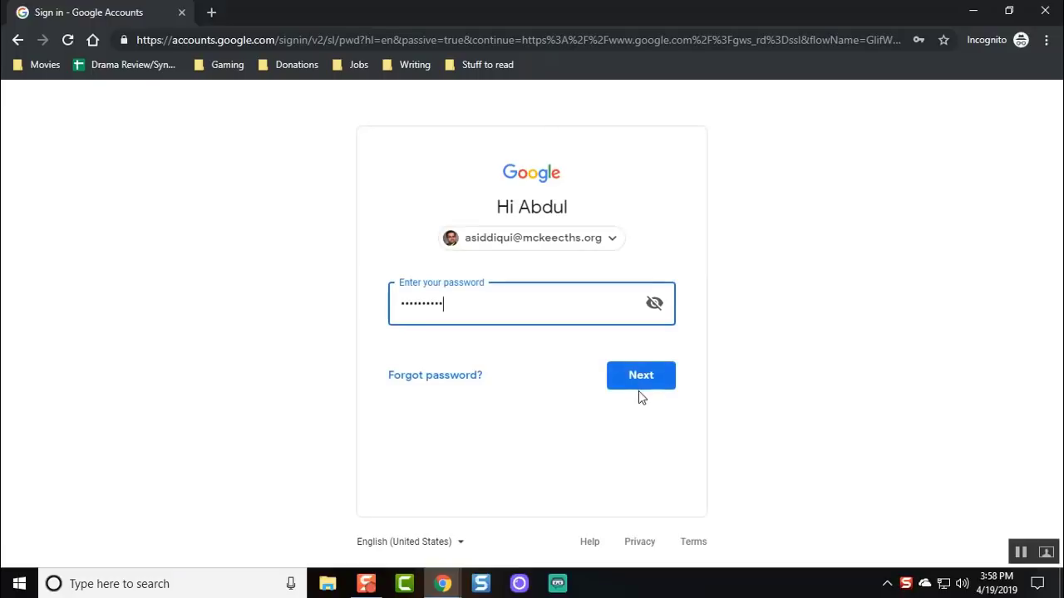
left_click(638, 384)
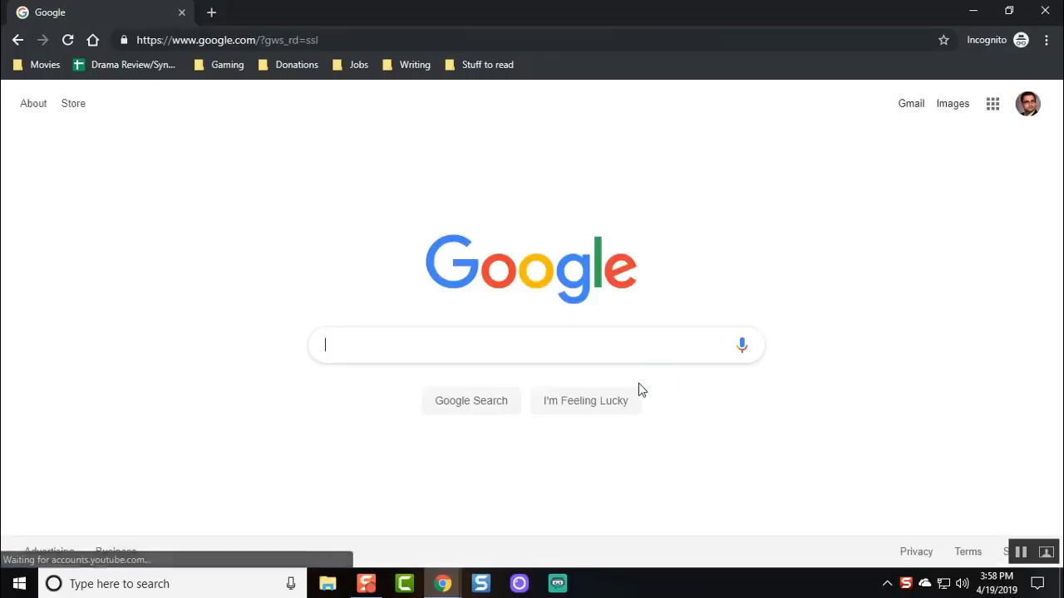
left_click(990, 116)
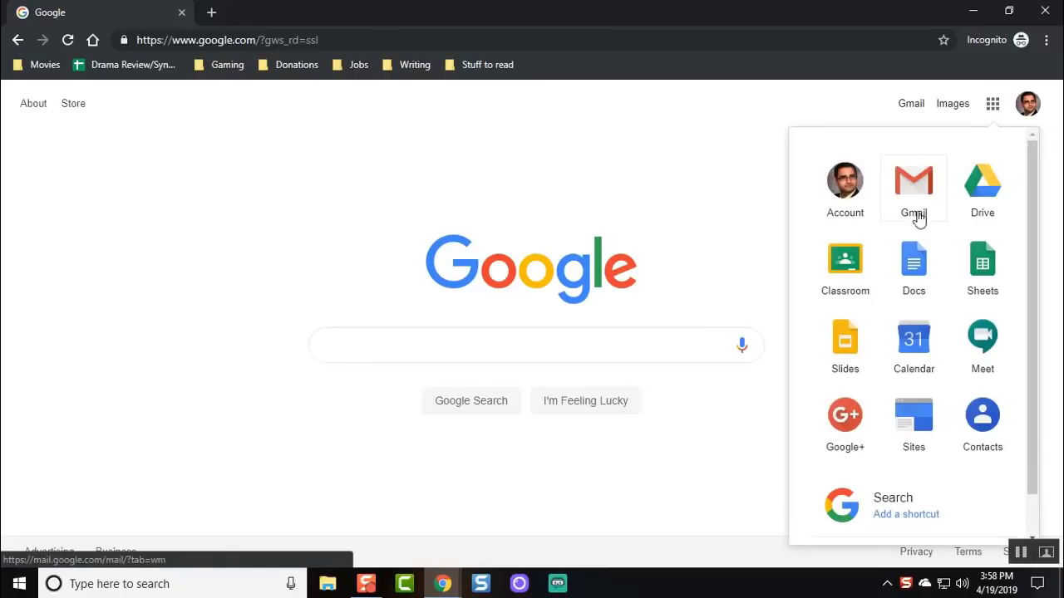
left_click(845, 256)
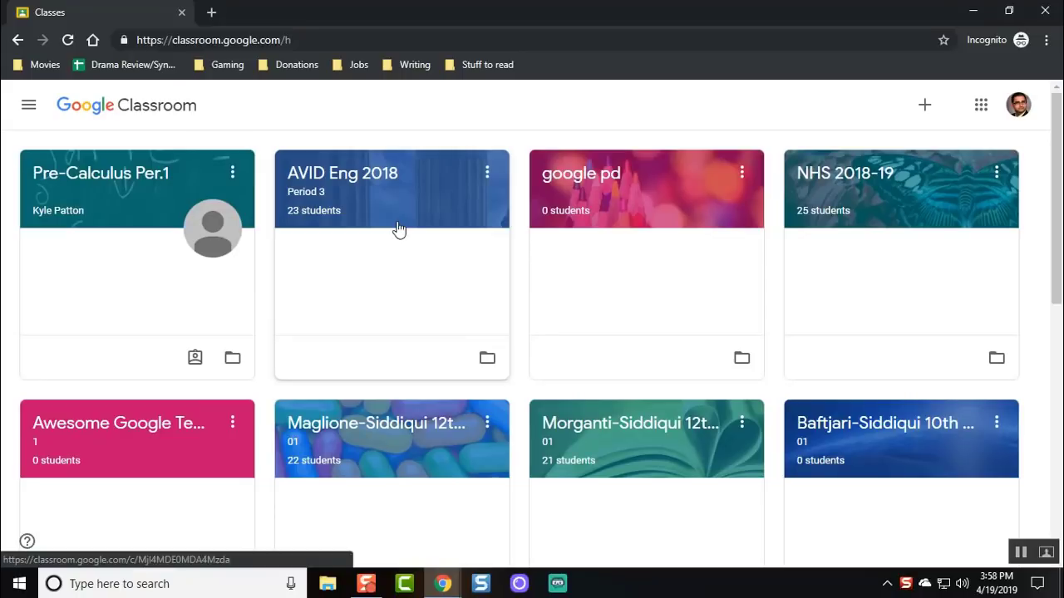
Start a new class named English Literature with section 01.
left_click(926, 107)
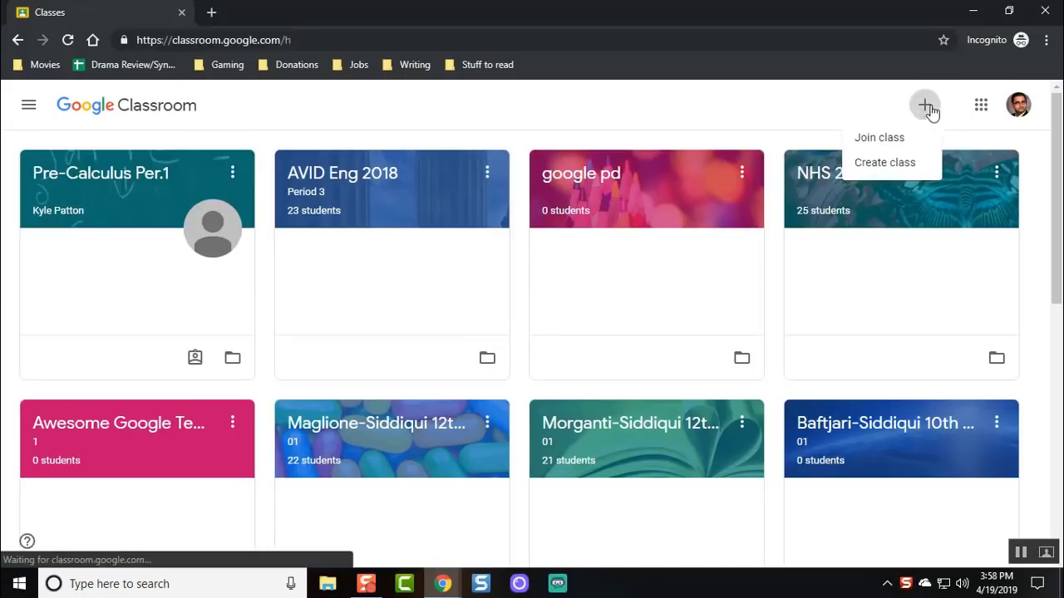
left_click(895, 166)
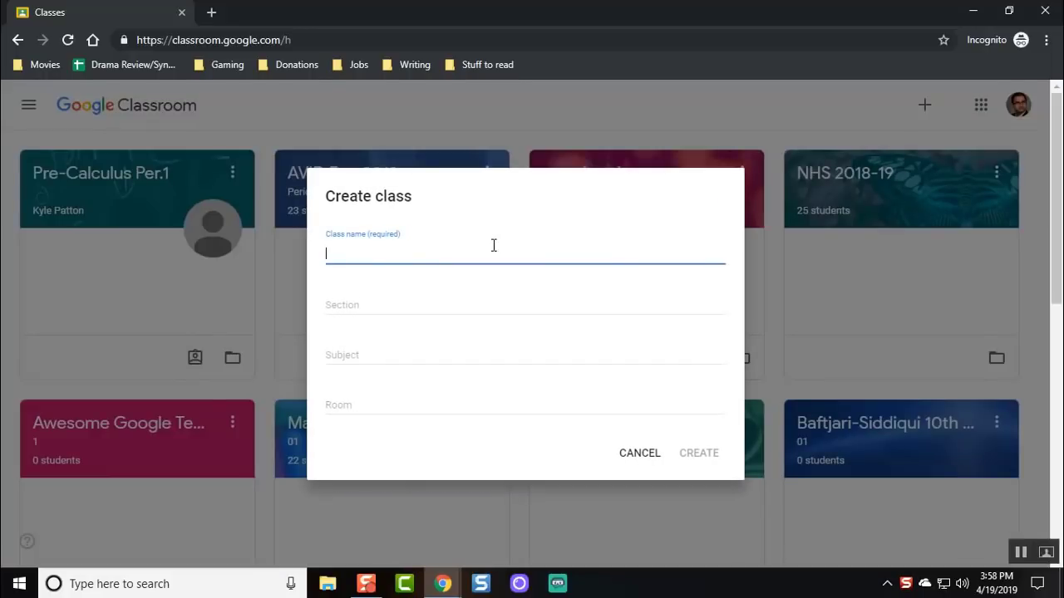
type("English Class")
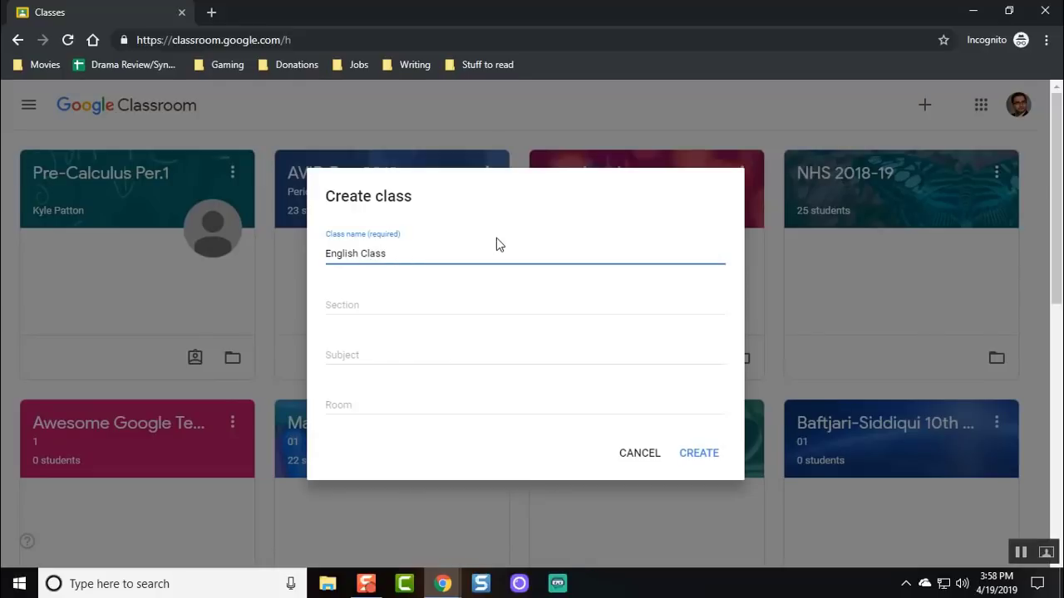
double_click(370, 252)
type("Literature")
key("Tab")
type("01")
key("Tab")
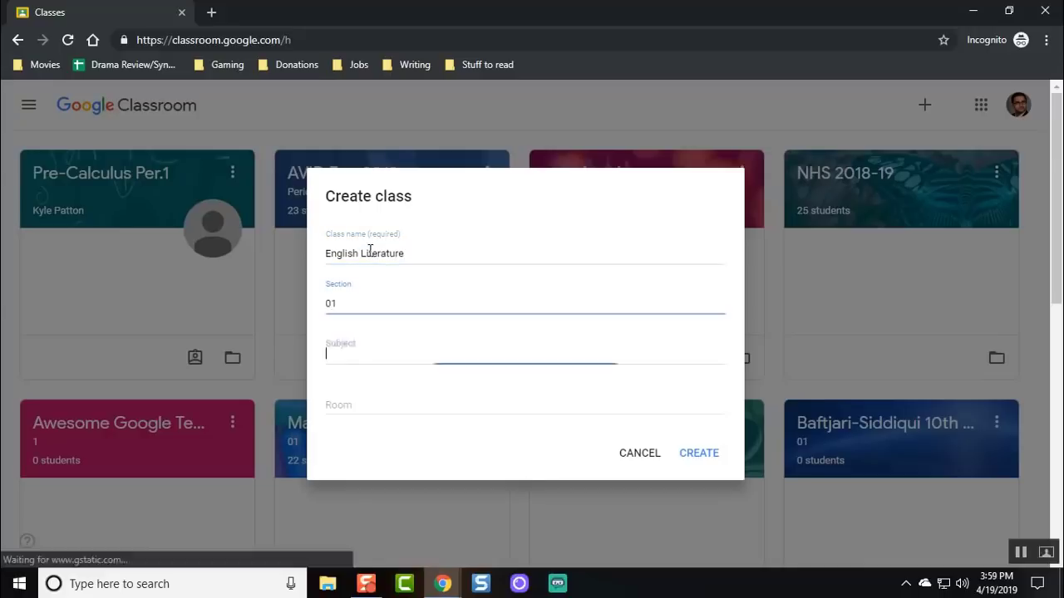
Set subject AP English Language and Composition and room 100, then create the class.
type("English Language")
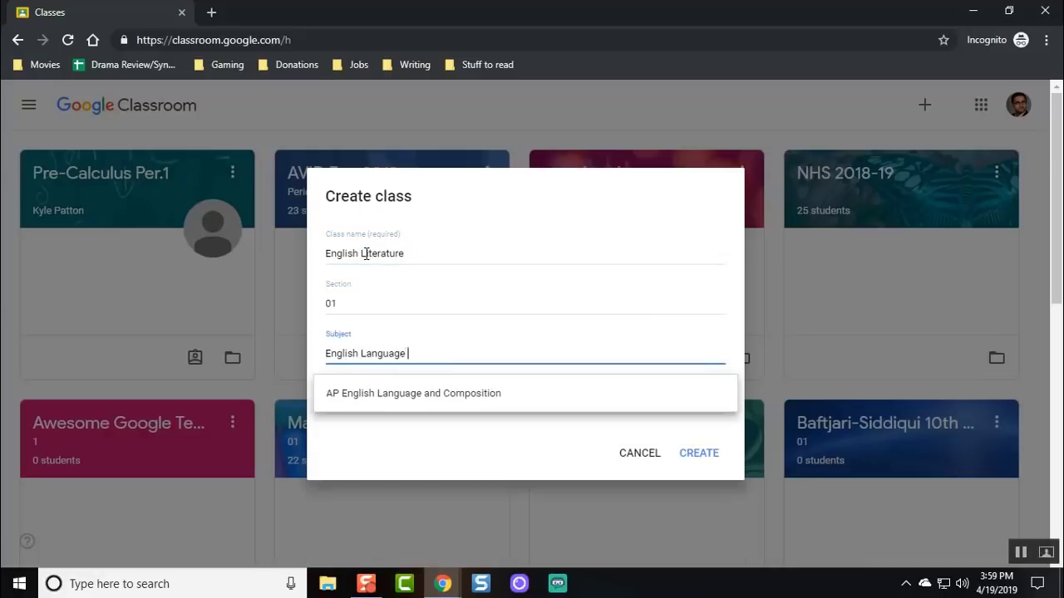
left_click(406, 389)
left_click(394, 403)
type("100")
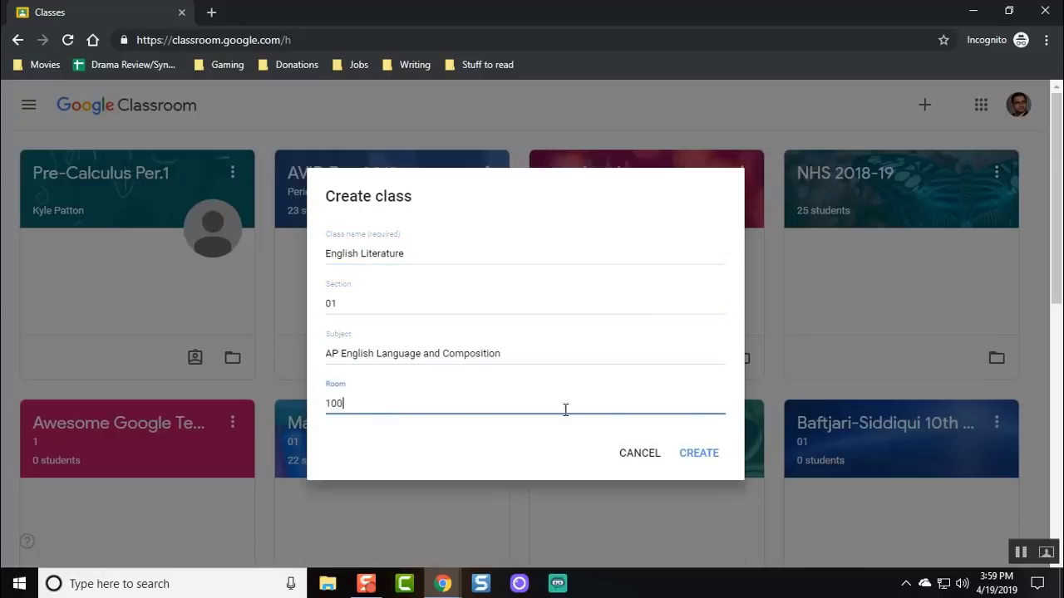
left_click(693, 458)
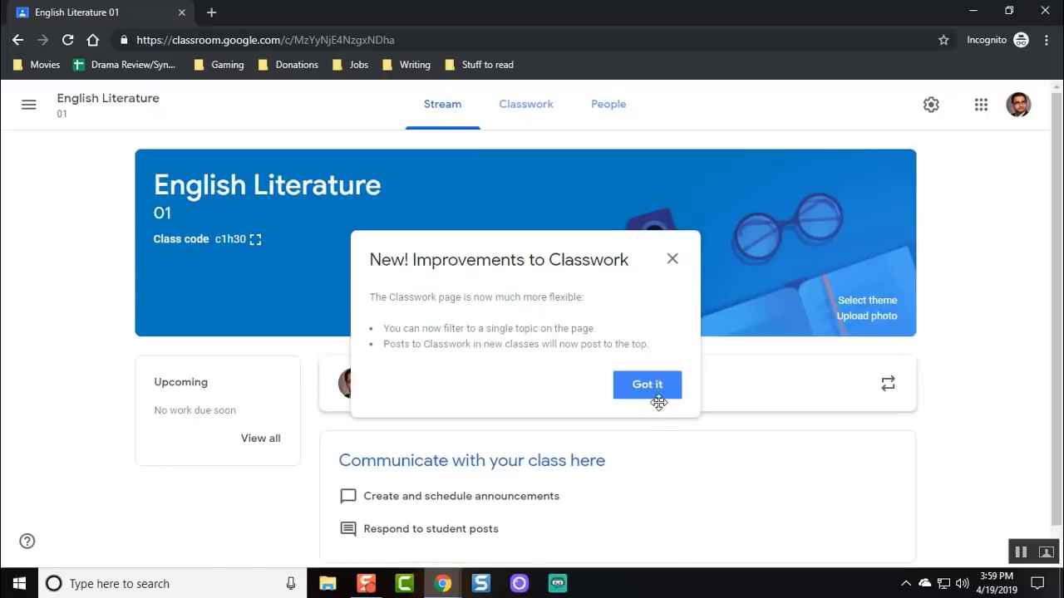
left_click(656, 391)
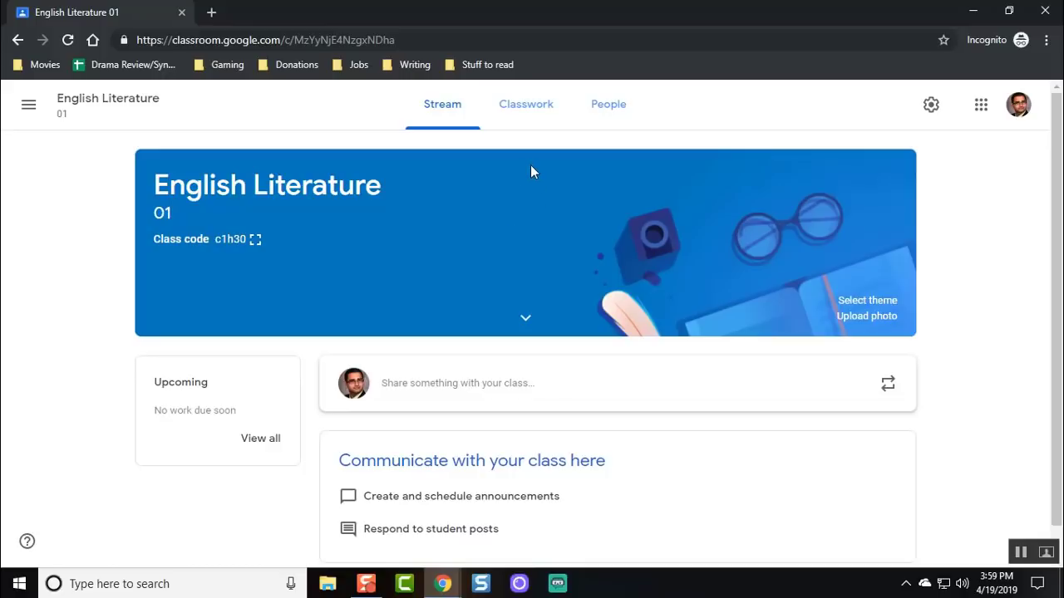
Invite the sample student to English Literature by e-mail from the People page.
left_click(613, 113)
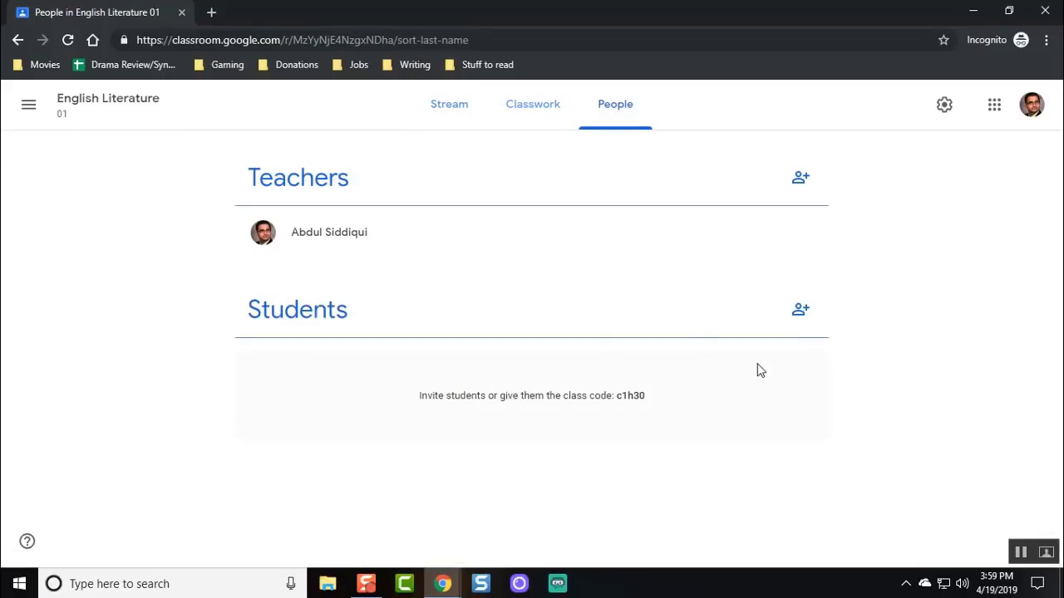
left_click(801, 311)
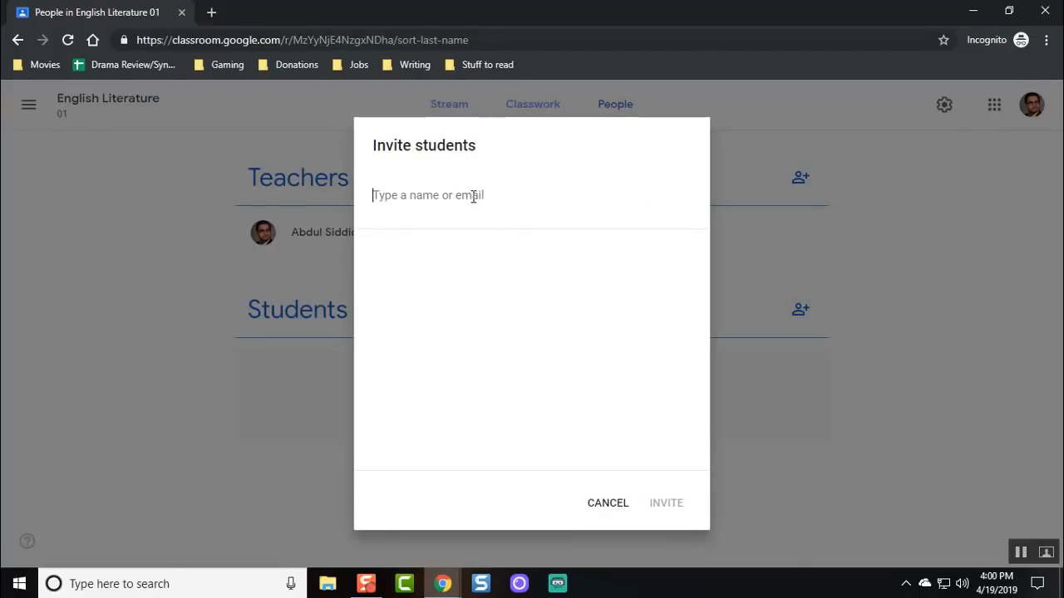
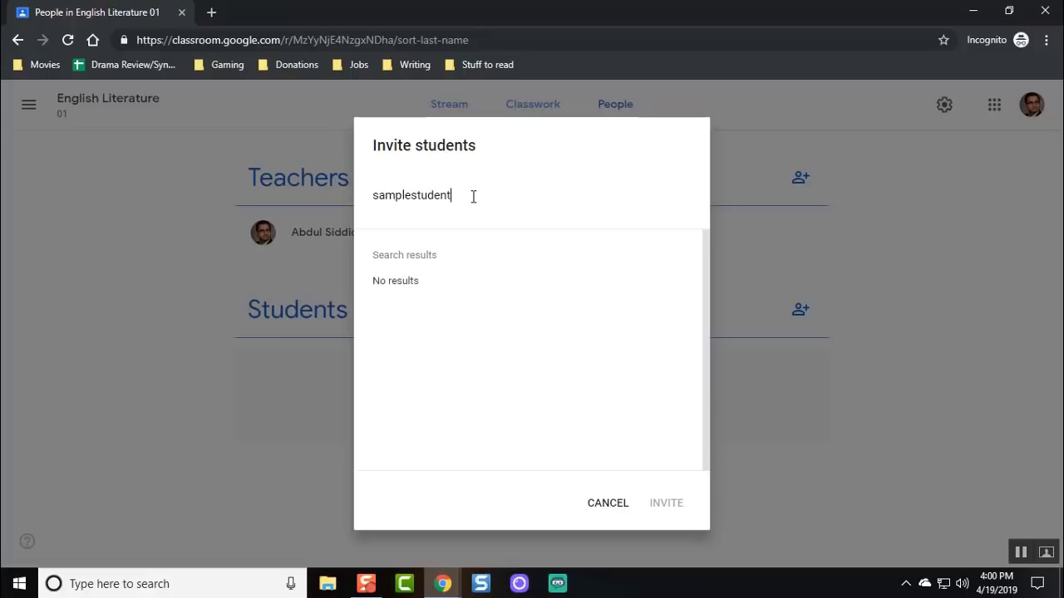
left_click(470, 286)
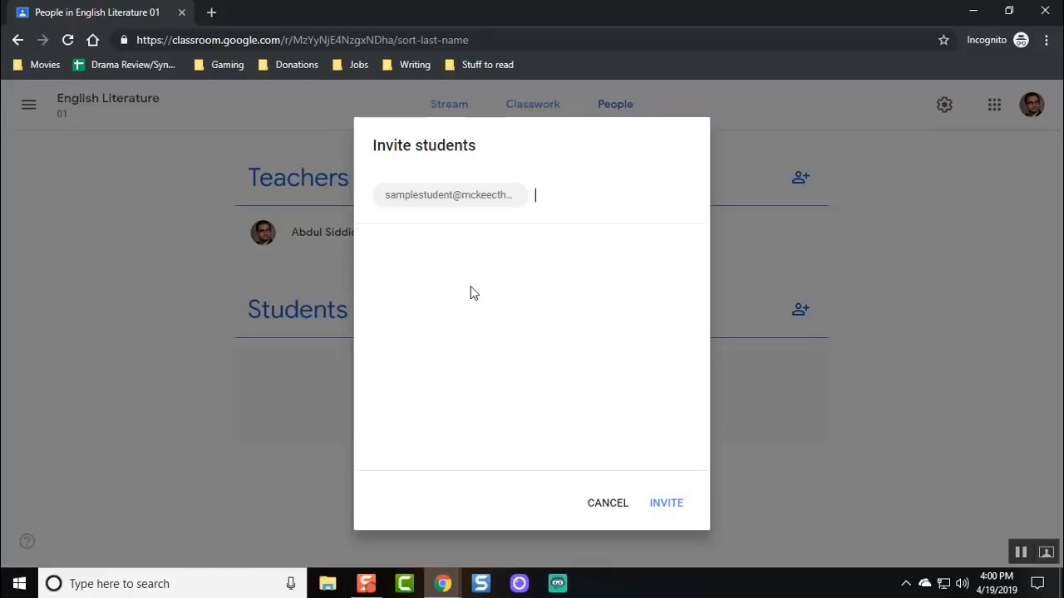
left_click(664, 503)
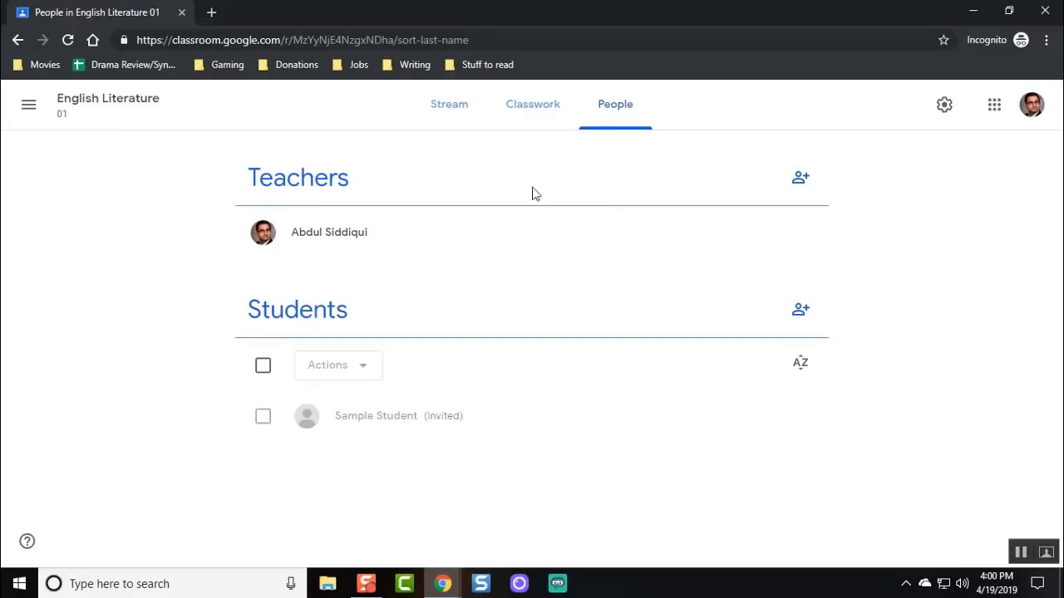
left_click(522, 111)
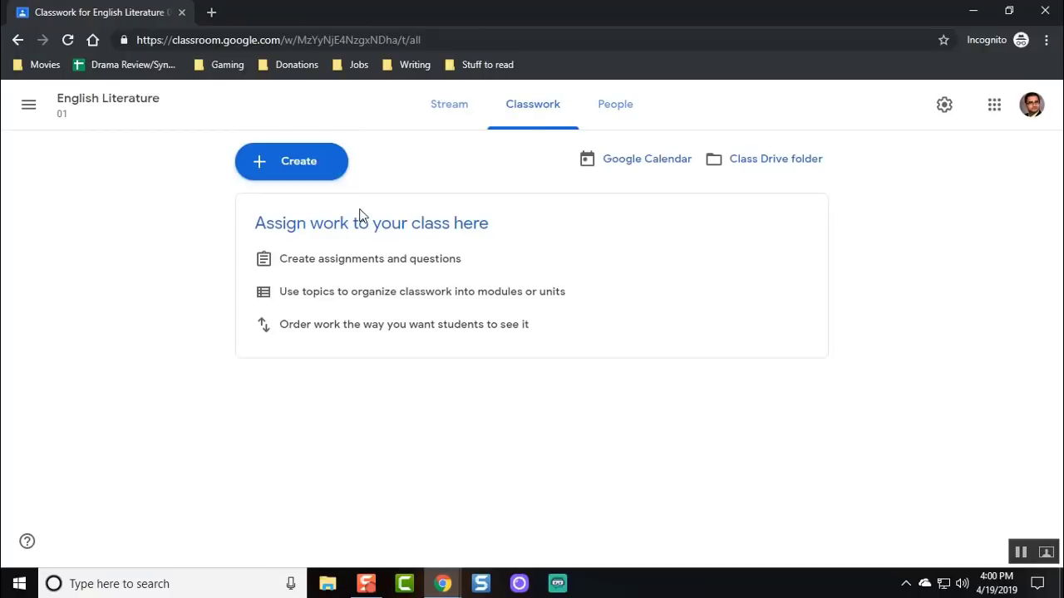
left_click(615, 106)
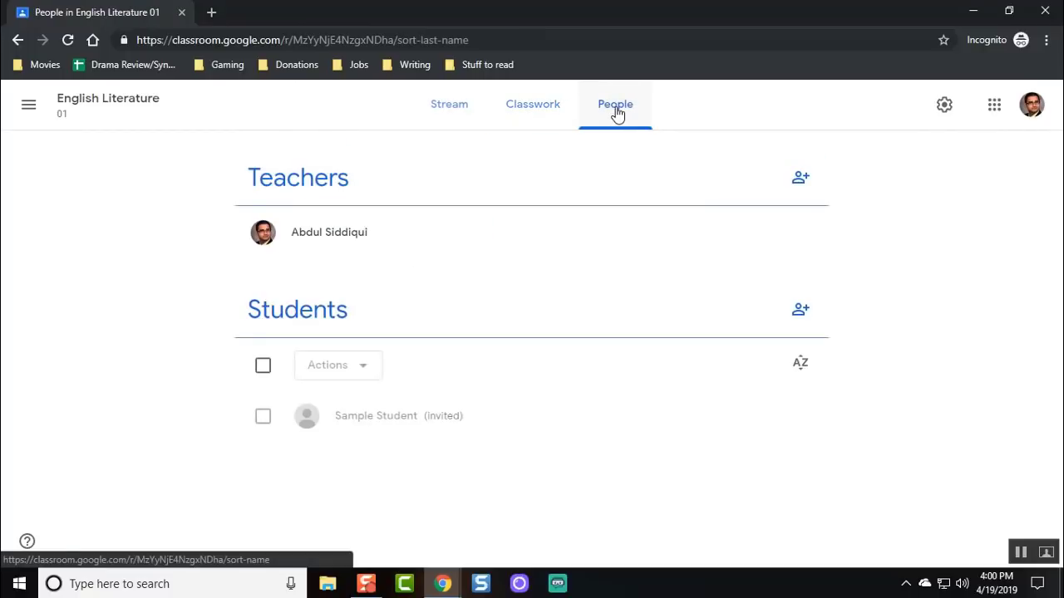
left_click(947, 106)
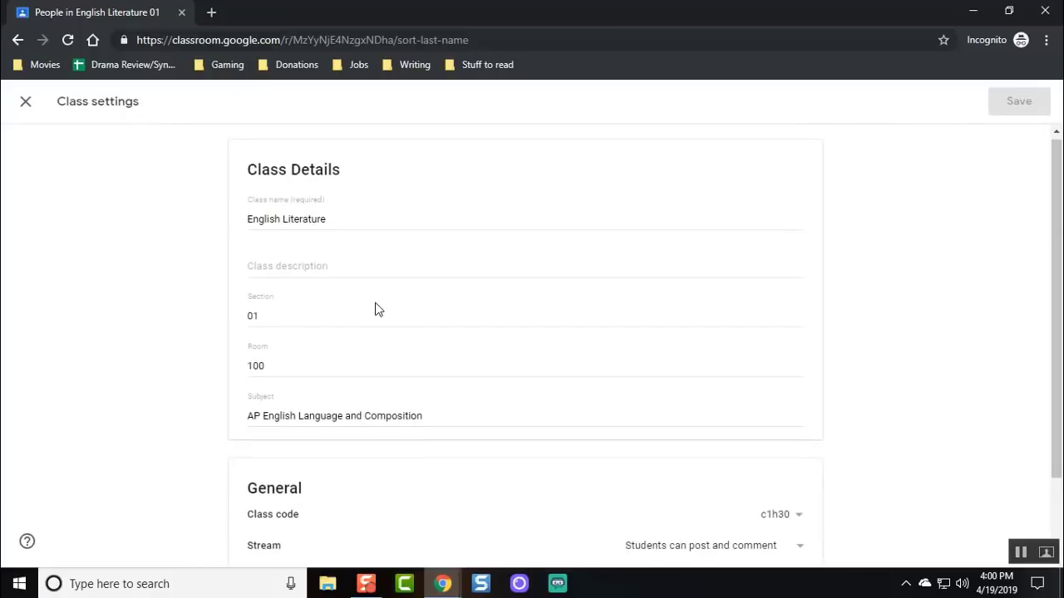
scroll(376, 309, "down", 2)
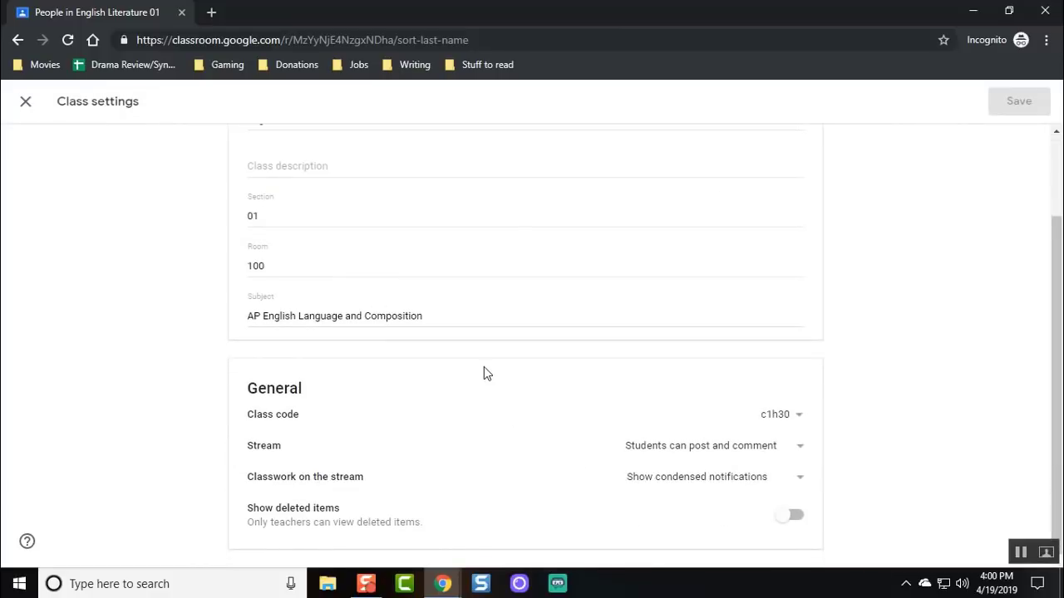
scroll(483, 367, "up", 2)
scroll(485, 363, "down", 2)
left_click(799, 449)
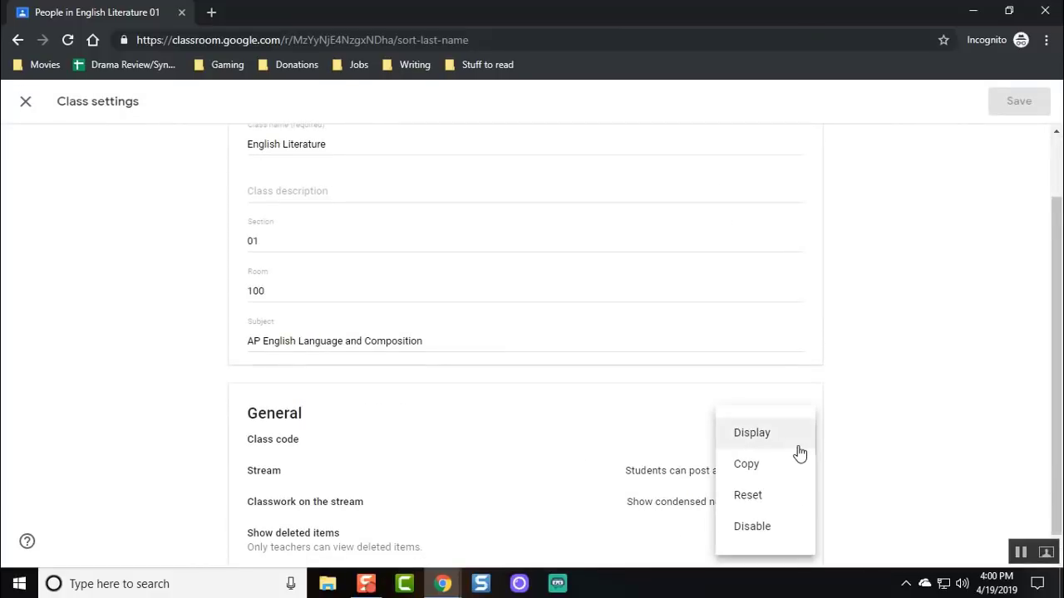
left_click(789, 442)
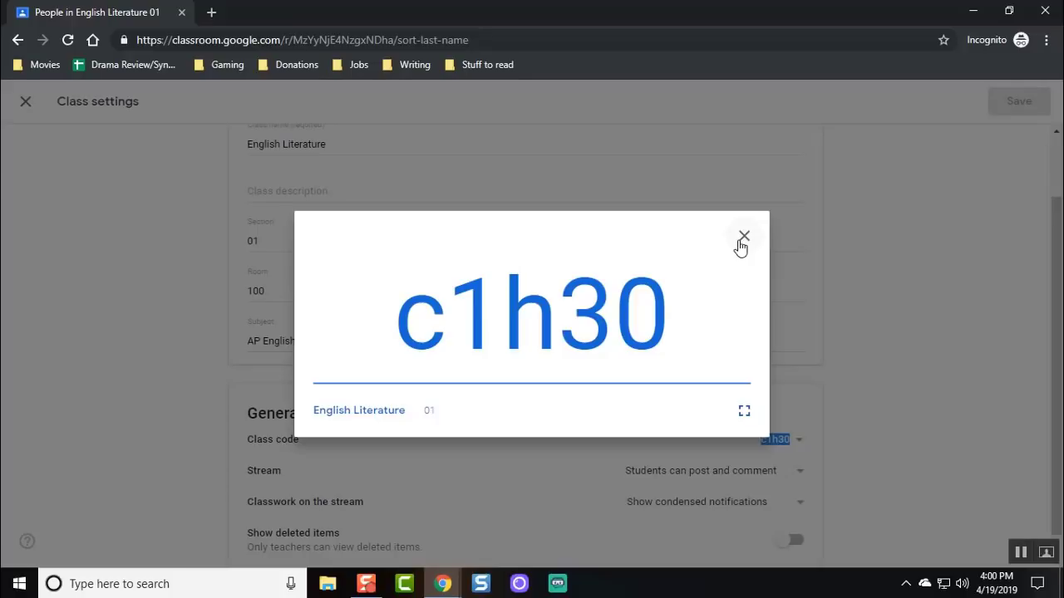
left_click(742, 239)
left_click(25, 101)
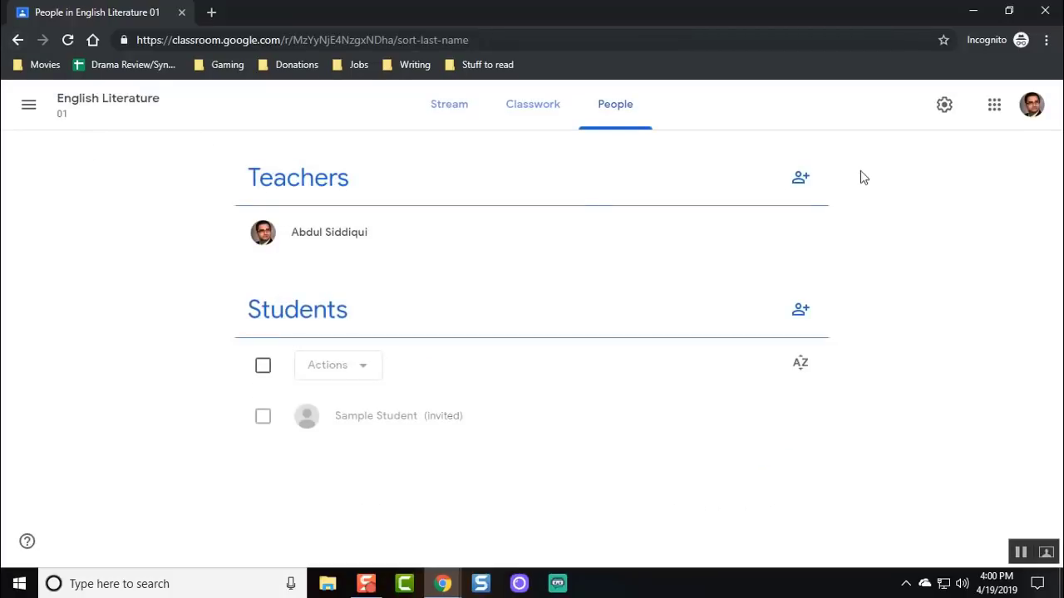
Create the assignment 'Romeo and Juliet - Act 1 Questions' with instructions to answer the Act 1 questions.
left_click(565, 127)
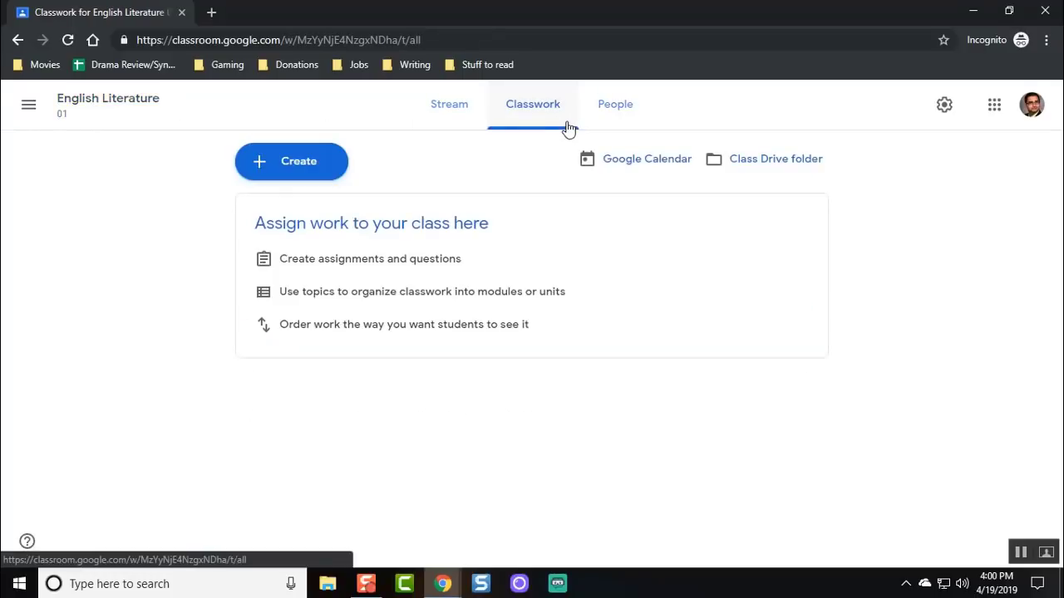
left_click(274, 172)
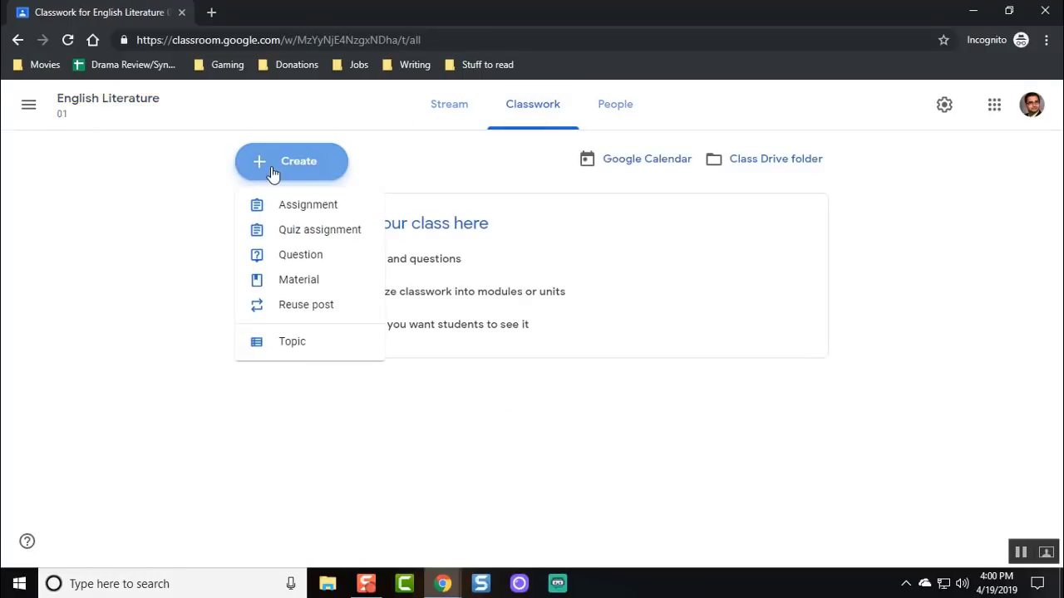
left_click(284, 208)
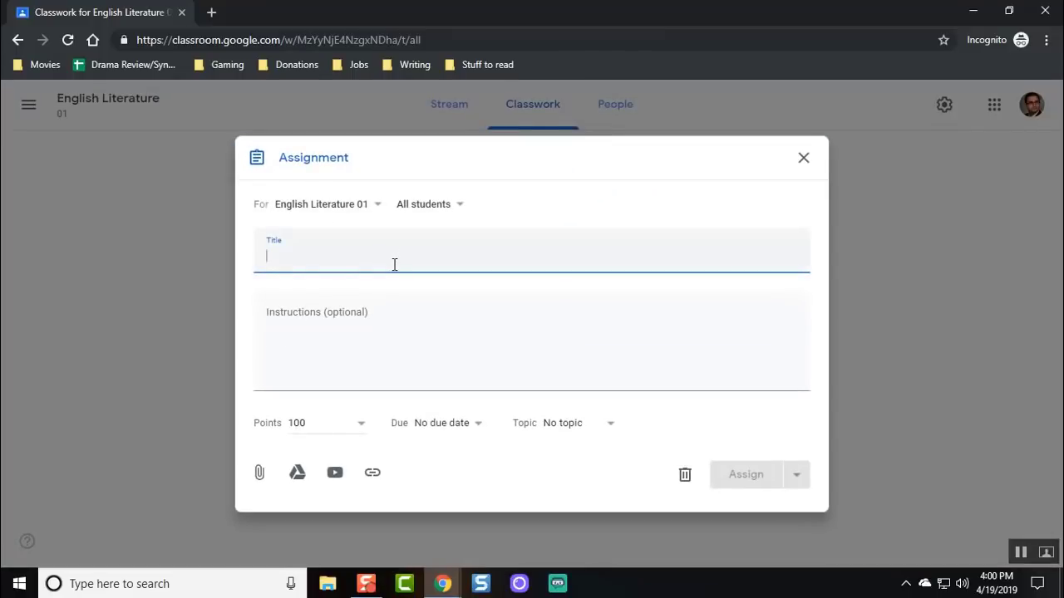
type("Romeo and Juliet - Act")
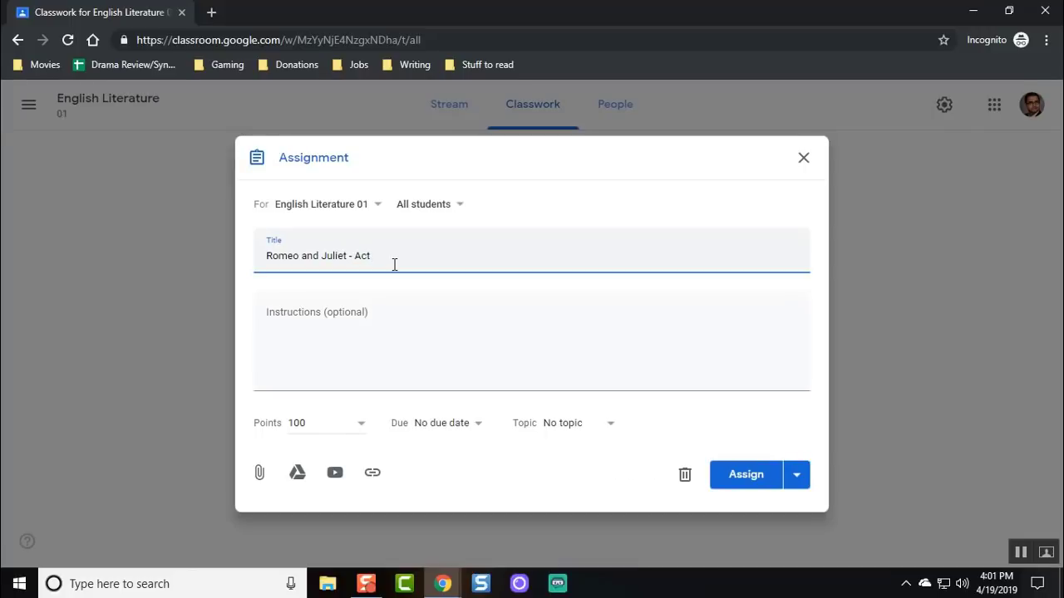
type("stion")
key("Tab")
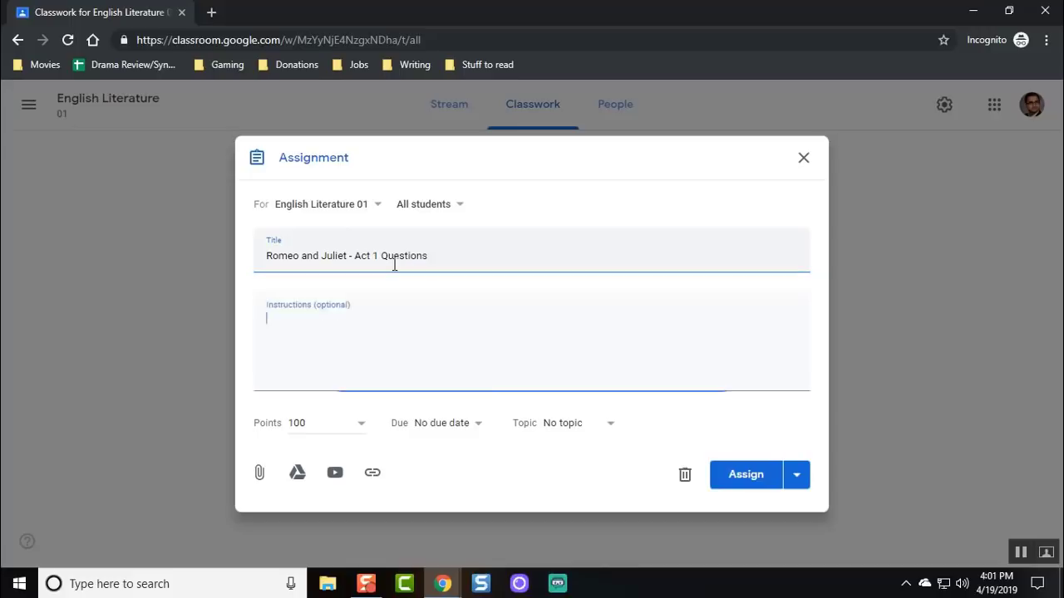
type("using")
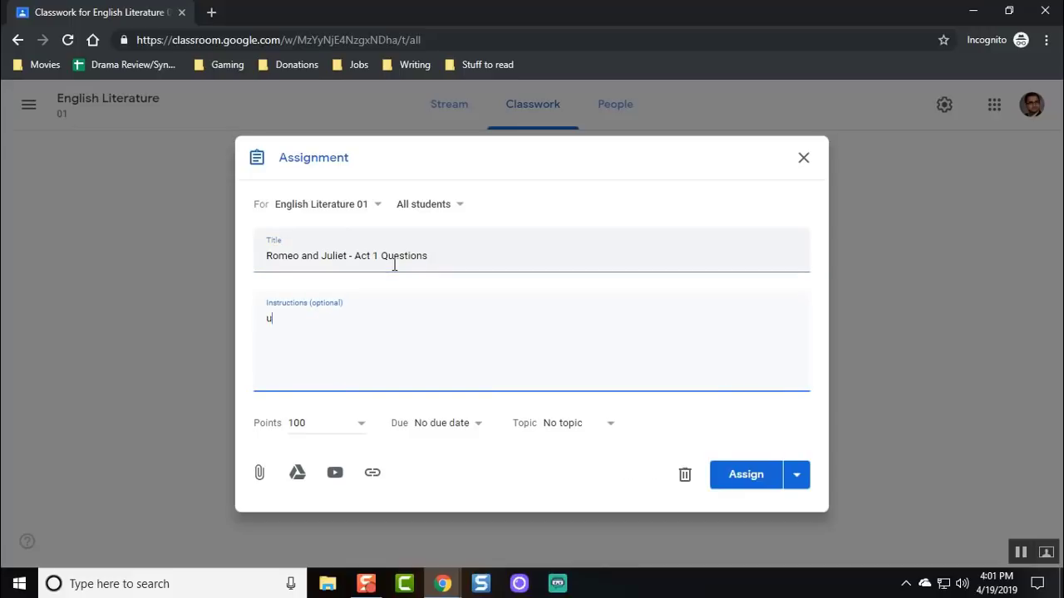
key("ctrl+BackSpace")
key("ctrl+BackSpace")
type("Using your reading and the accompany")
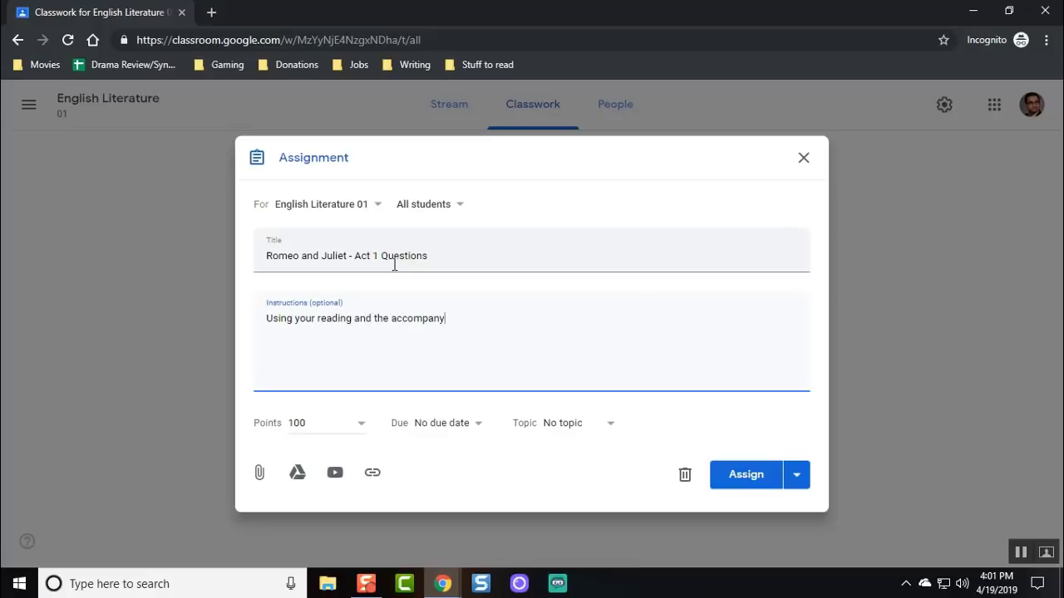
type("ing resources, answer the questions for Act 1 of S")
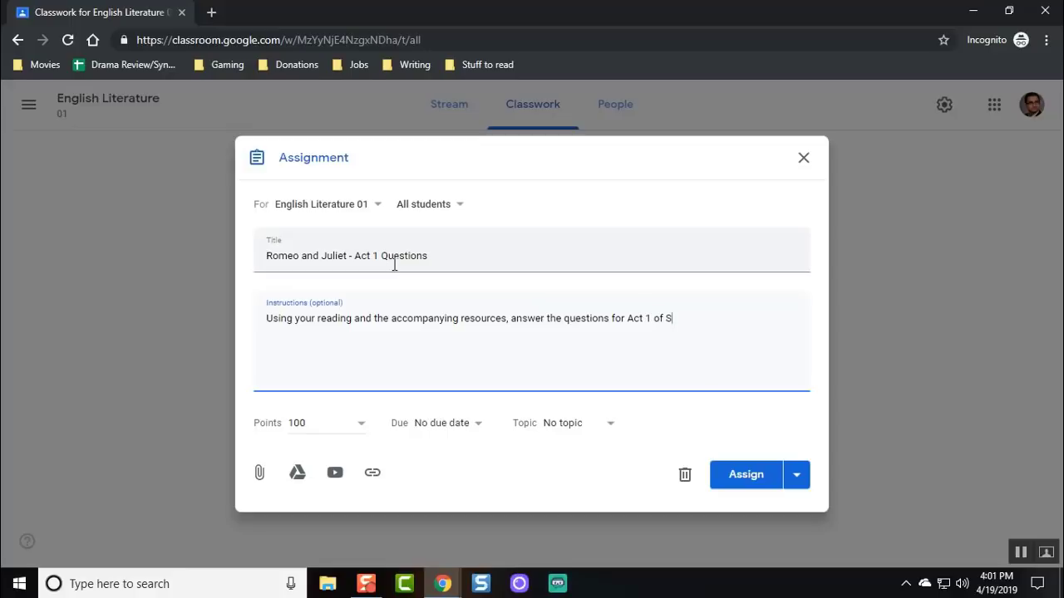
type("hakespeare's Romeo and Juliet in the attached Google Doc.")
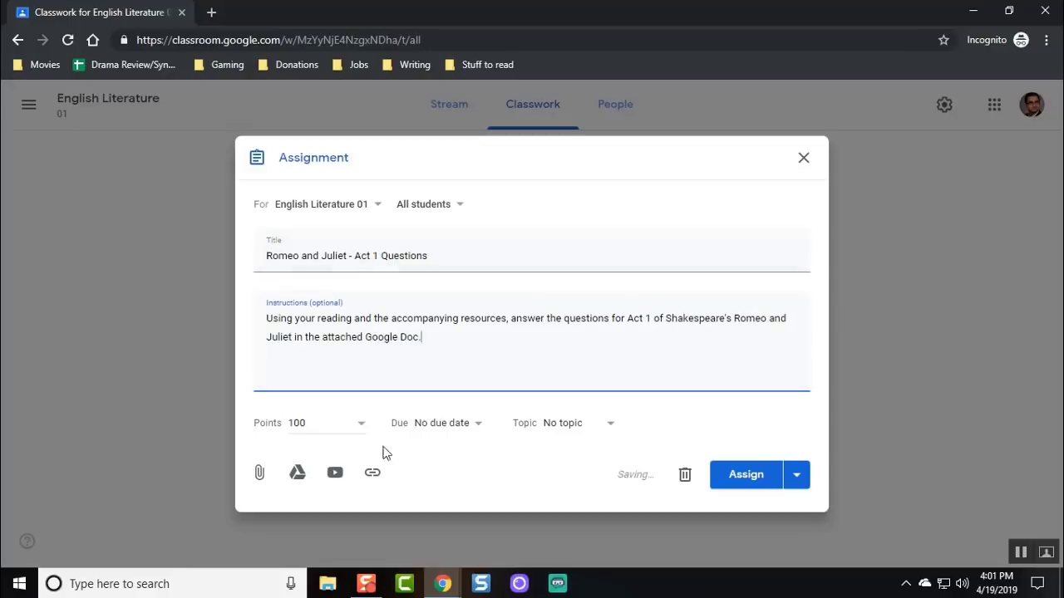
Set the assignment due date to Apr 30, 11:59 PM.
left_click(442, 423)
left_click(439, 477)
left_click(480, 527)
left_click(678, 432)
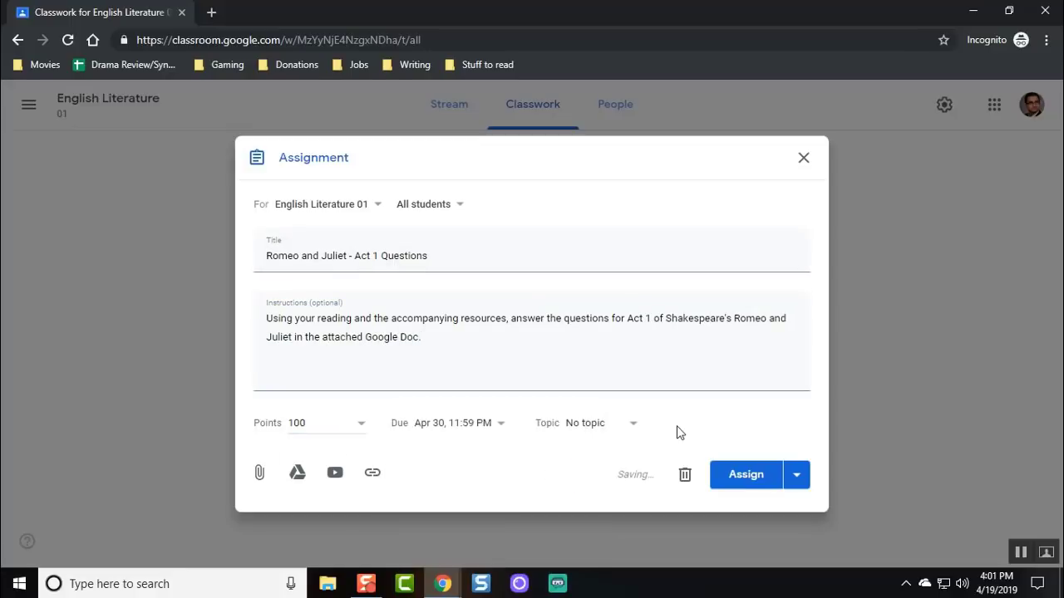
Create a new topic named Reading Comprehension.
left_click(621, 431)
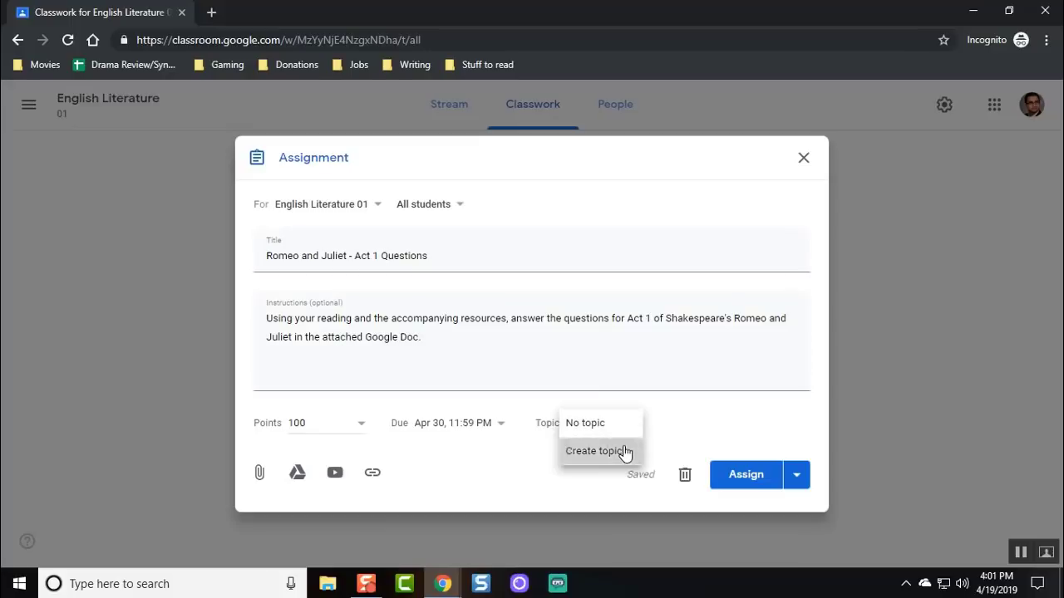
left_click(622, 450)
type("Read")
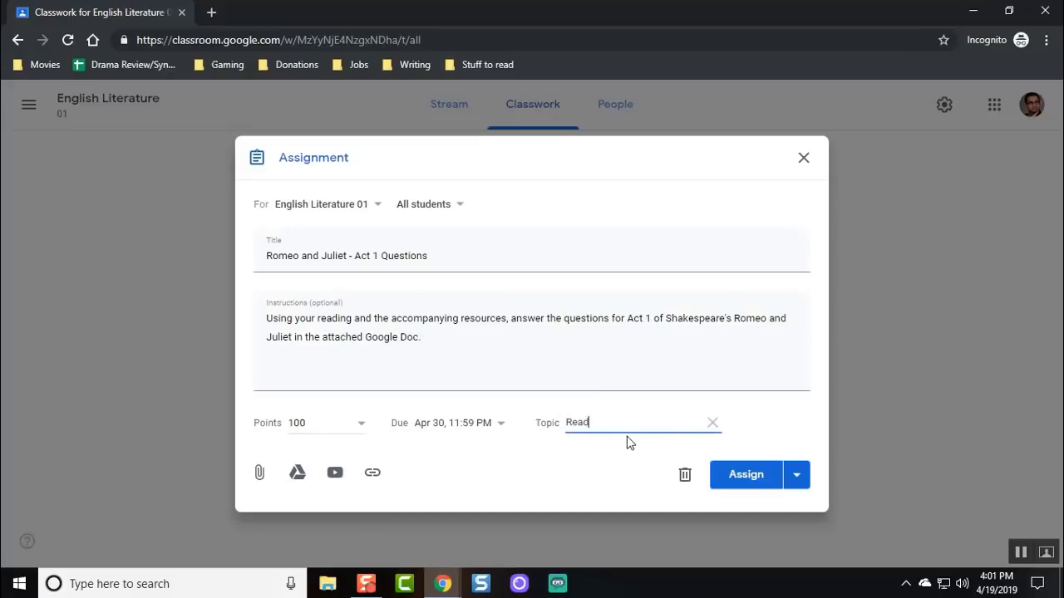
type("ing Comprehension")
Confirm the Reading Comprehension topic and attach the R&J Act 1 Scene 1 Questions doc from Drive.
left_click(779, 421)
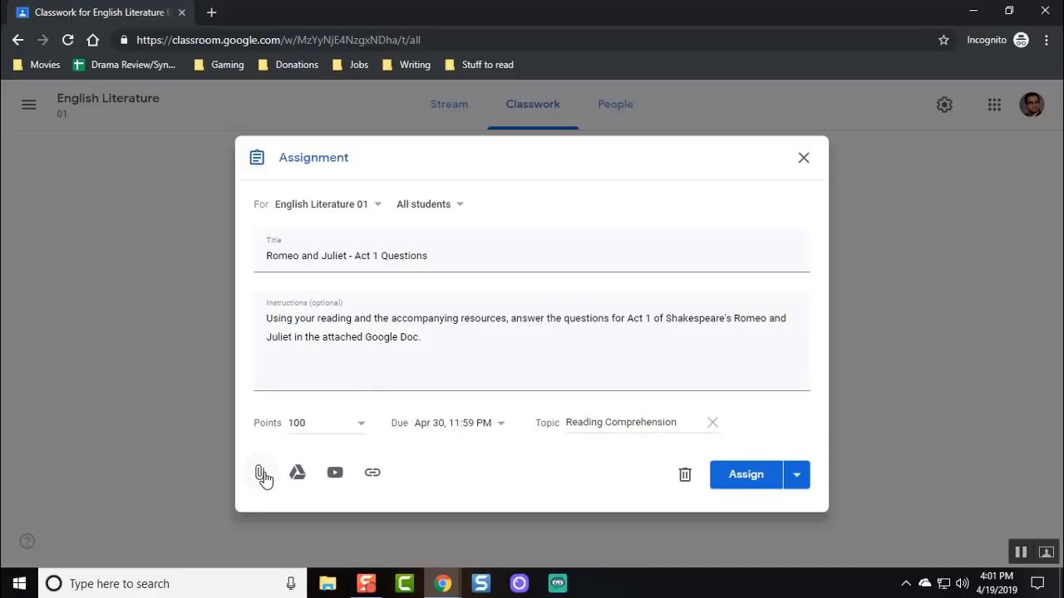
left_click(301, 473)
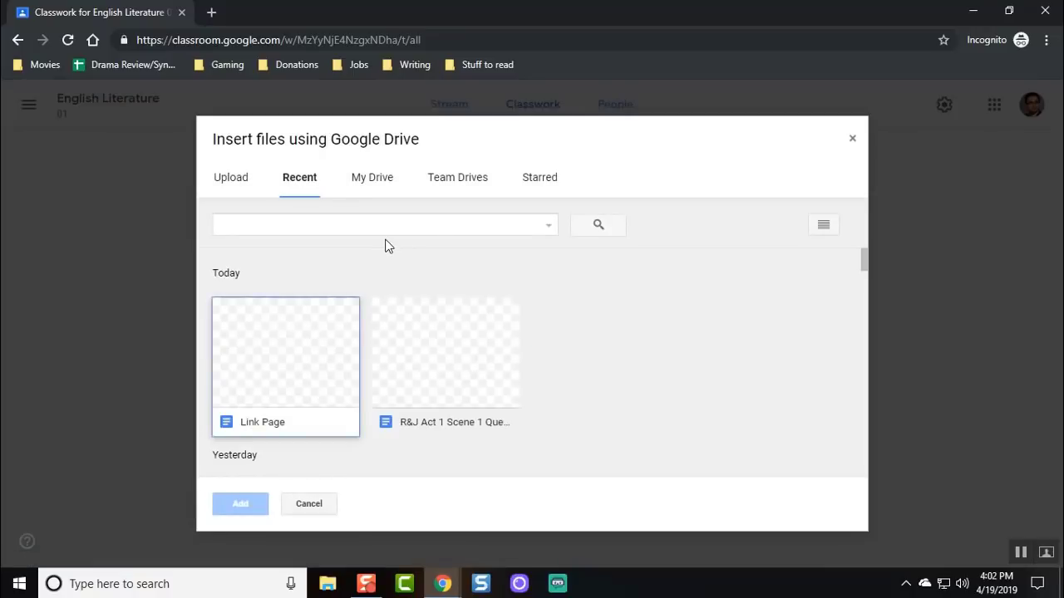
left_click(440, 349)
left_click(248, 504)
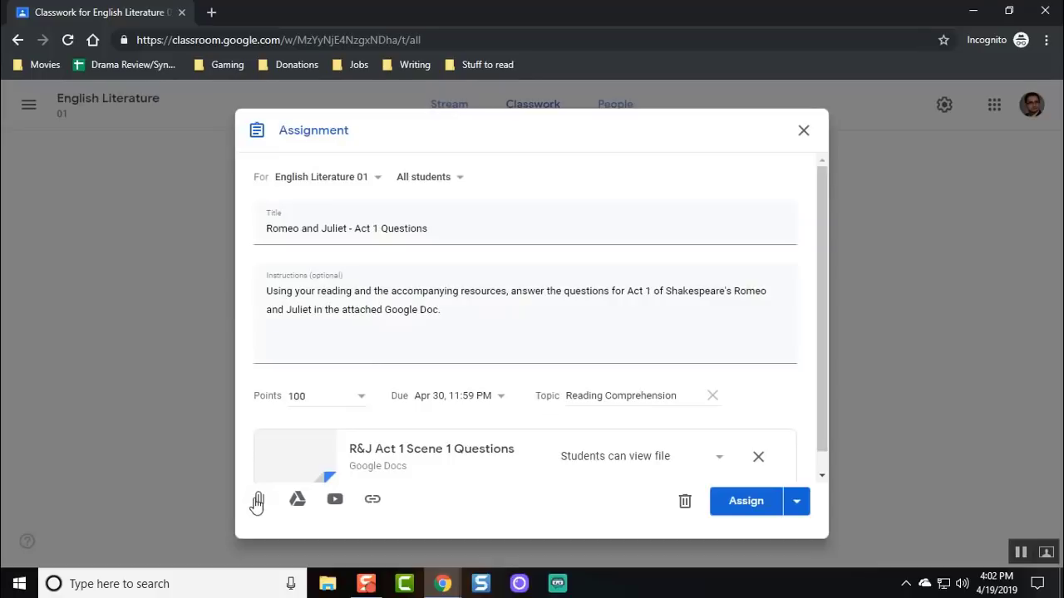
Preview the attached doc, then set it to make a copy for each student.
scroll(499, 357, "down", 1)
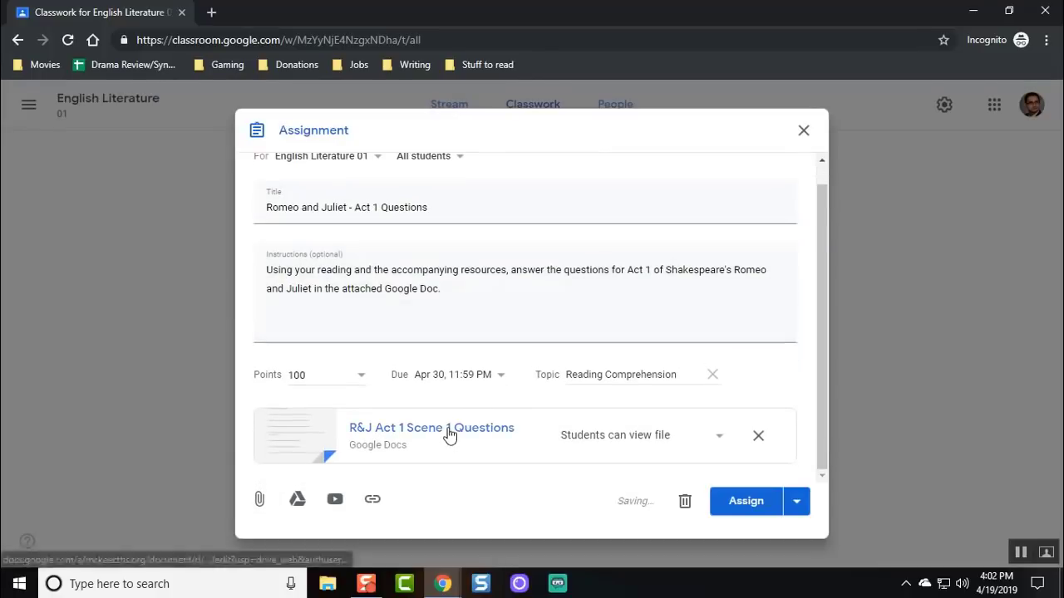
left_click(448, 433)
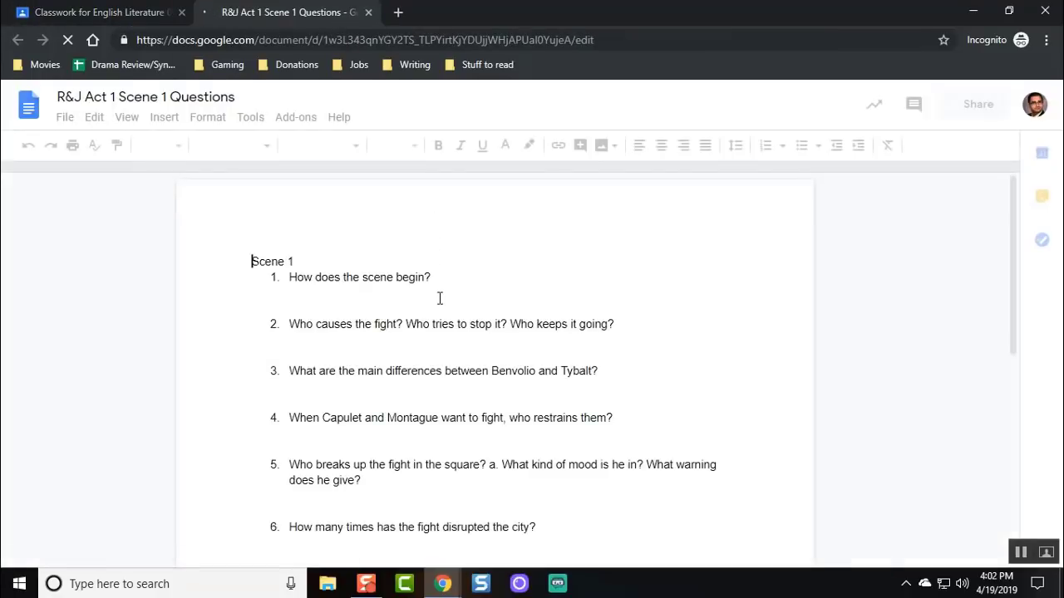
scroll(440, 298, "down", 2)
scroll(439, 298, "down", 2)
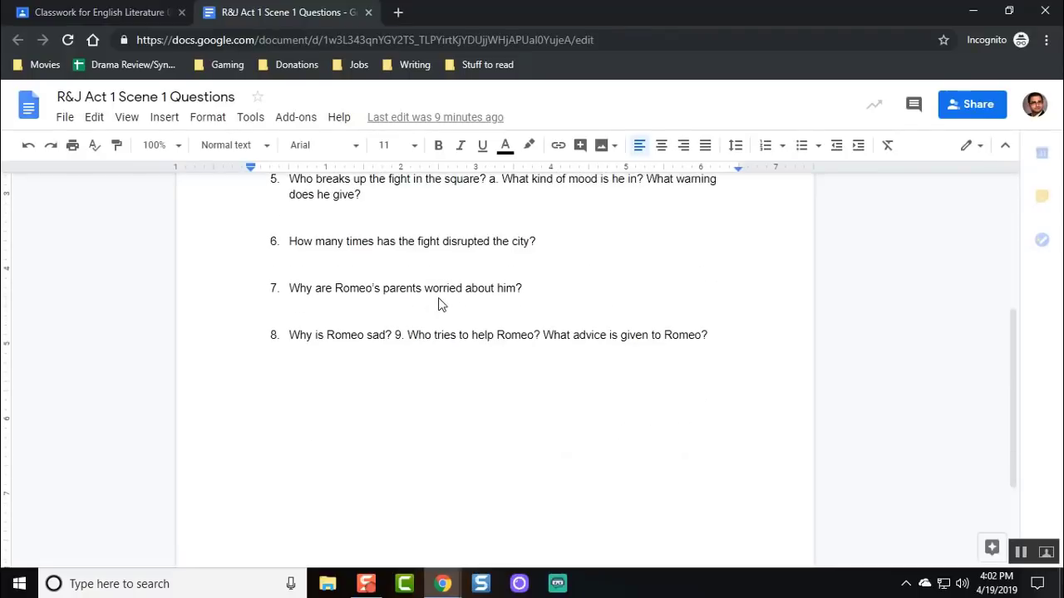
scroll(440, 298, "up", 3)
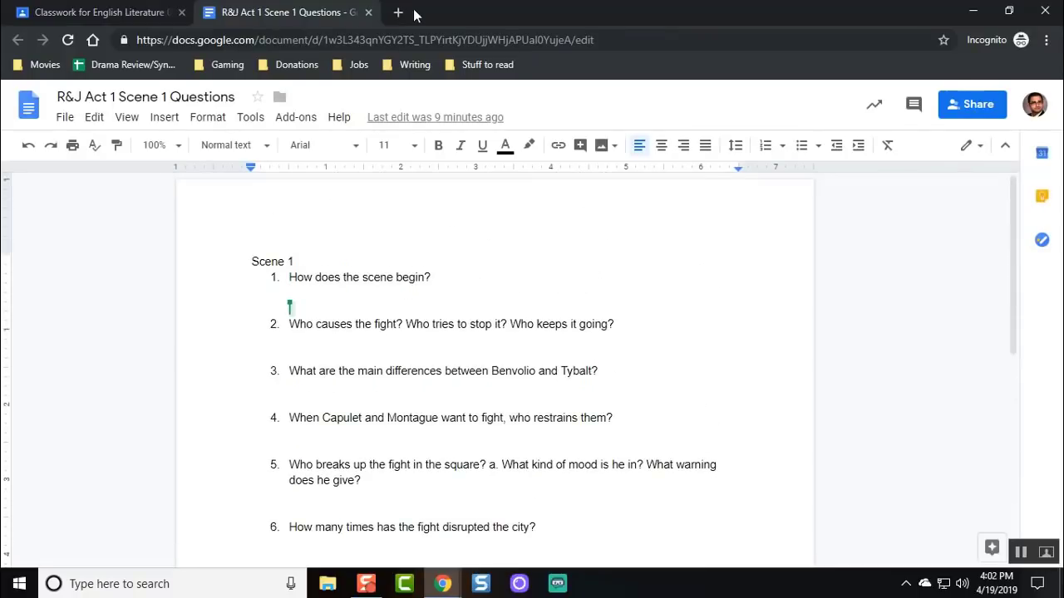
left_click(368, 12)
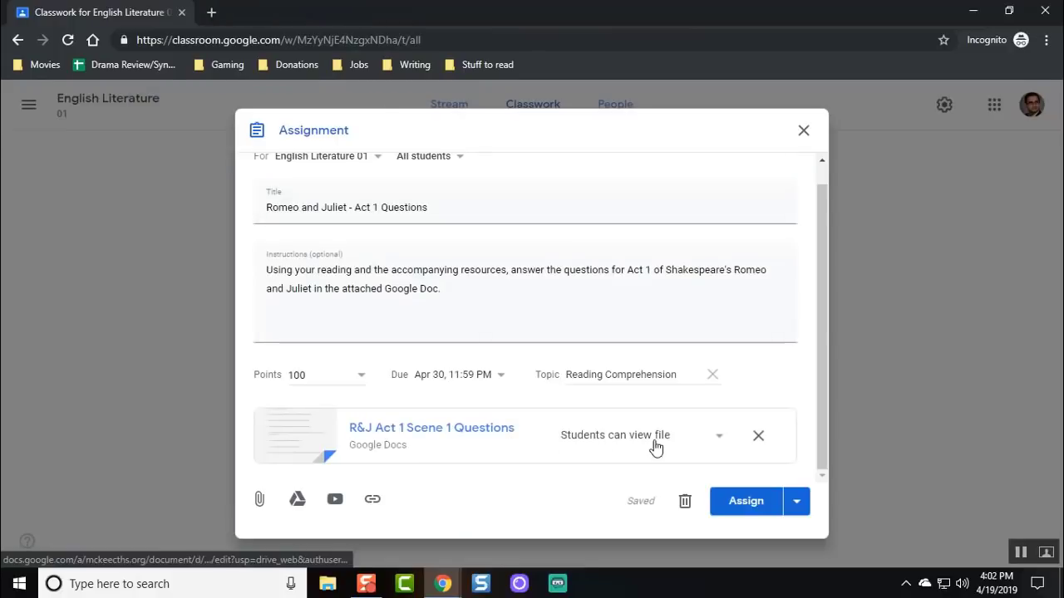
left_click(719, 438)
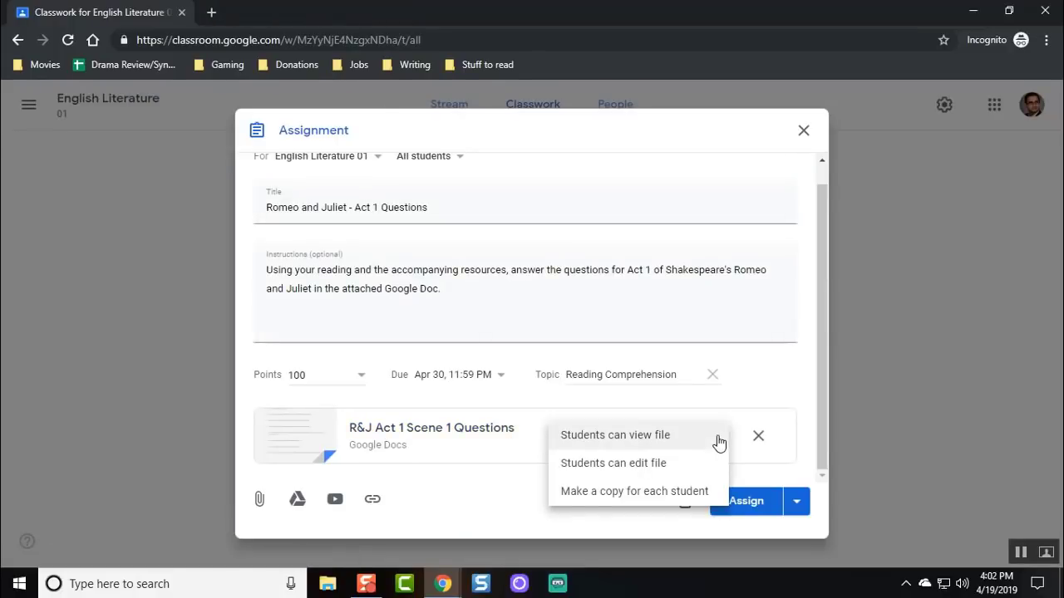
left_click(686, 492)
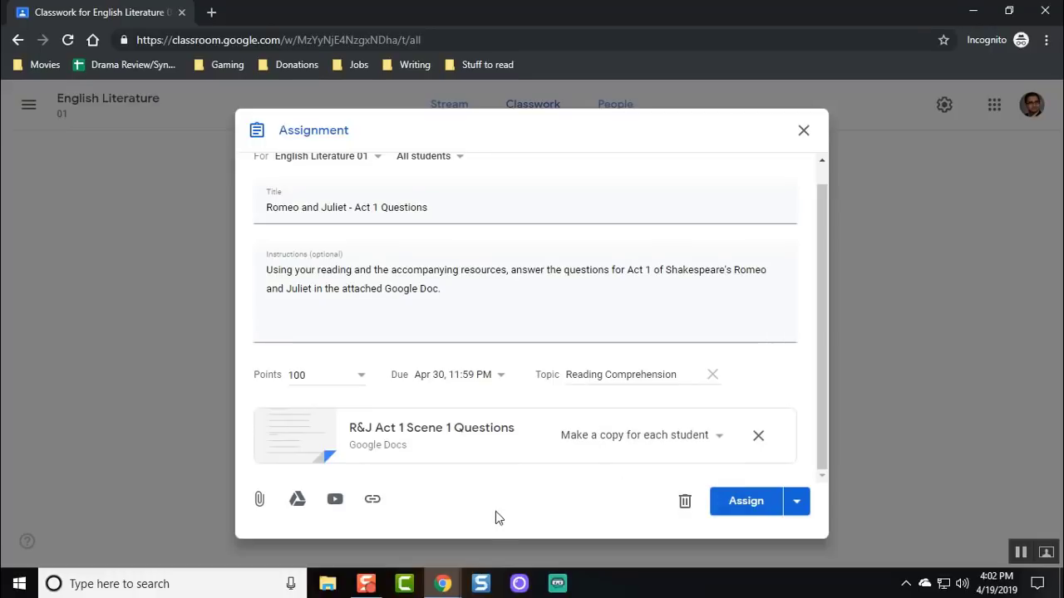
Search YouTube for 'Romeo and Juliet Act 1 Scene' and attach the Nerdstudy summary video.
left_click(336, 499)
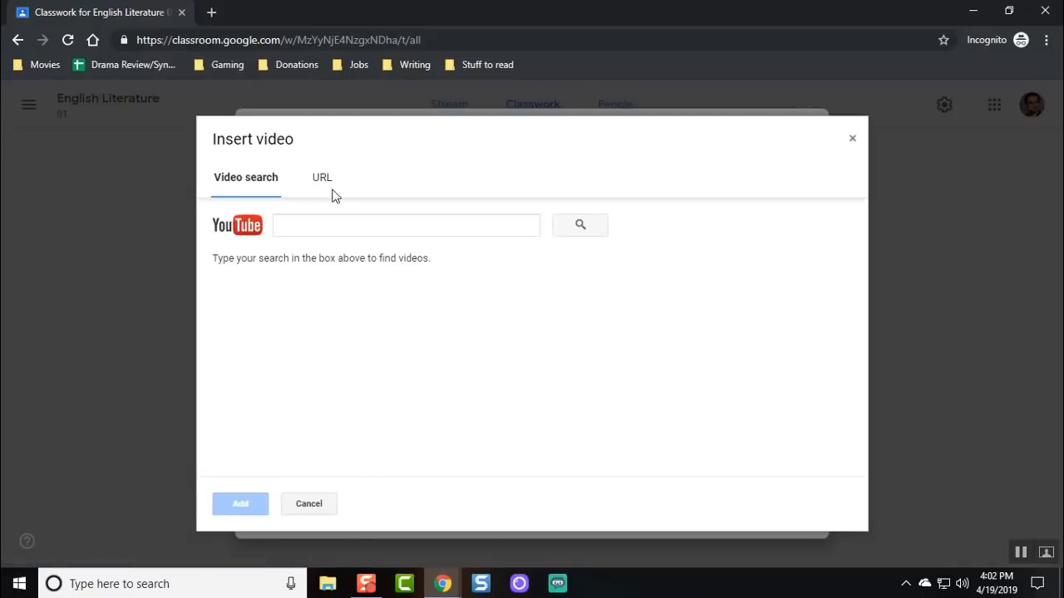
left_click(328, 218)
type("R")
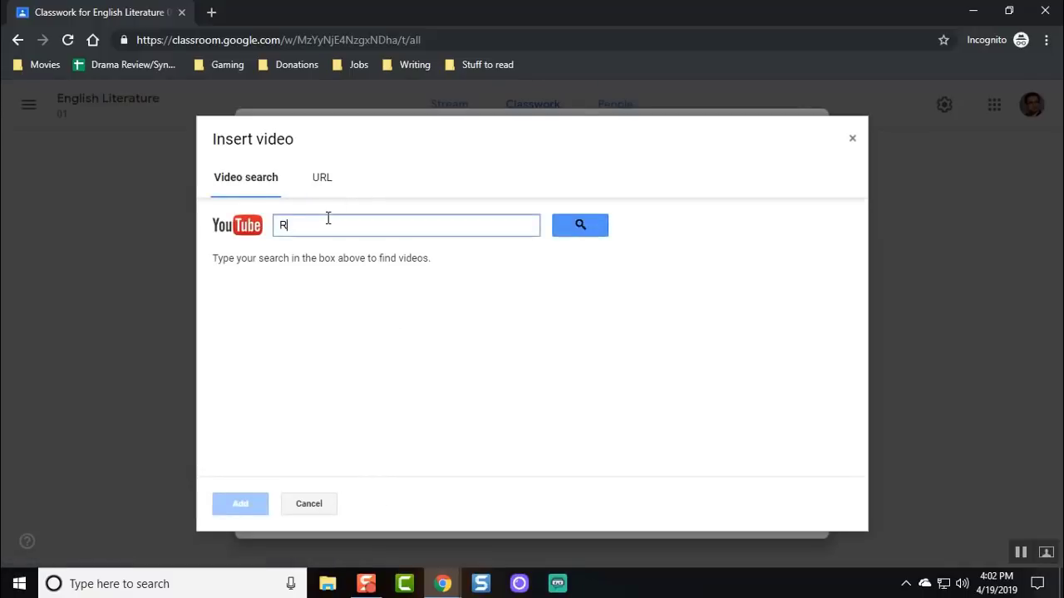
type("omeo and Juliet Act 1 Scene 1")
key("Return")
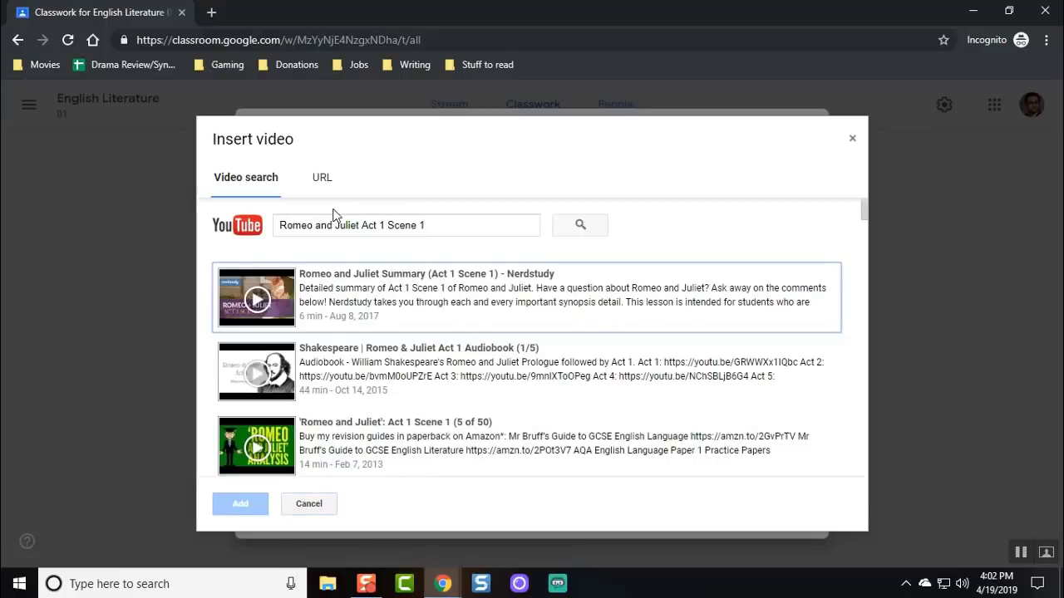
double_click(380, 285)
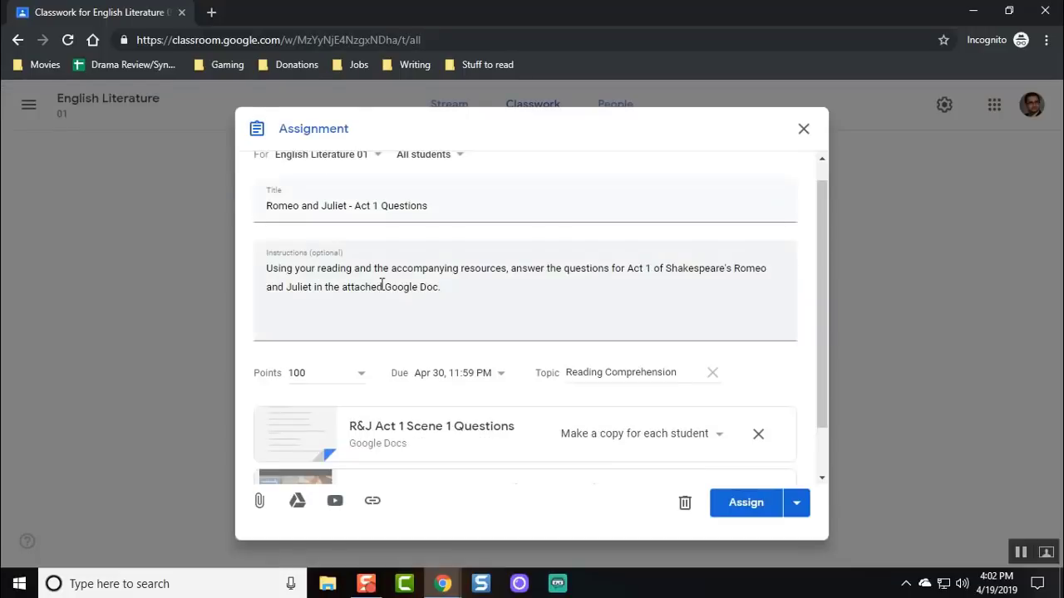
Find the Open Source Shakespeare Act 1, Scene 1 page and add its URL as a link.
left_click(372, 503)
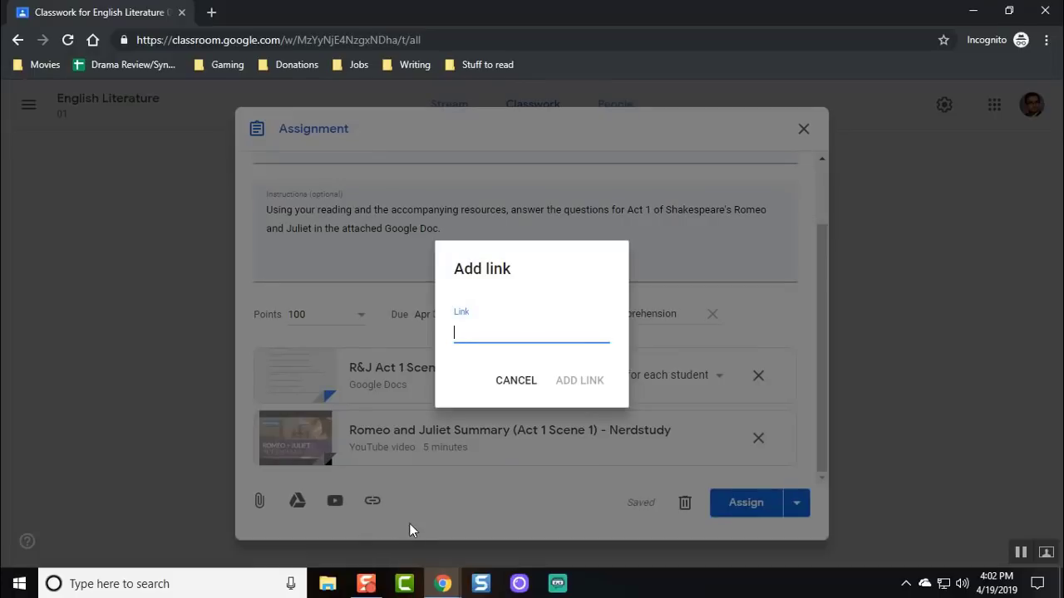
left_click(211, 12)
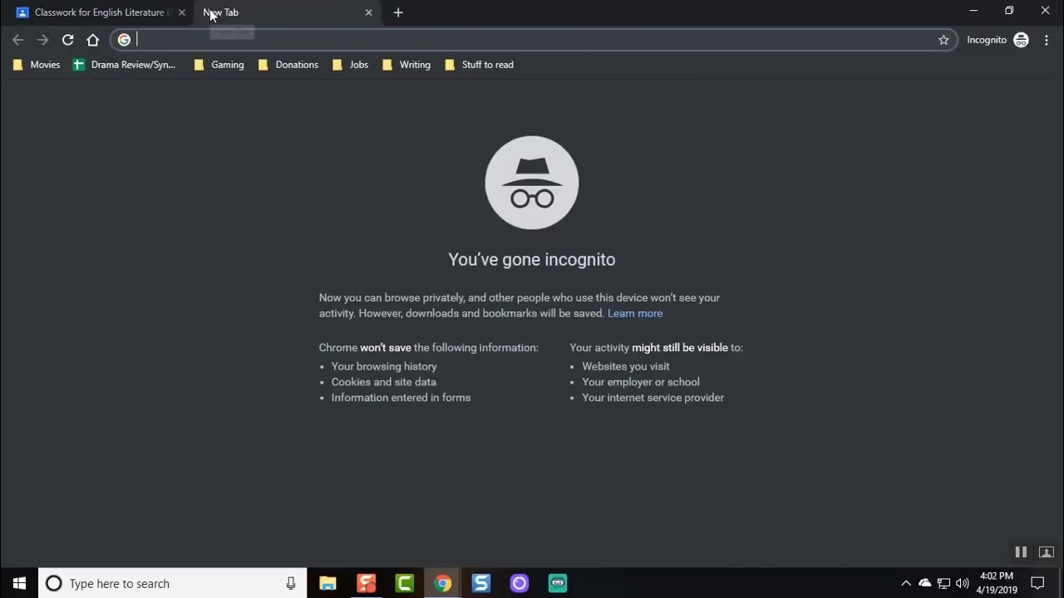
type("romeo and")
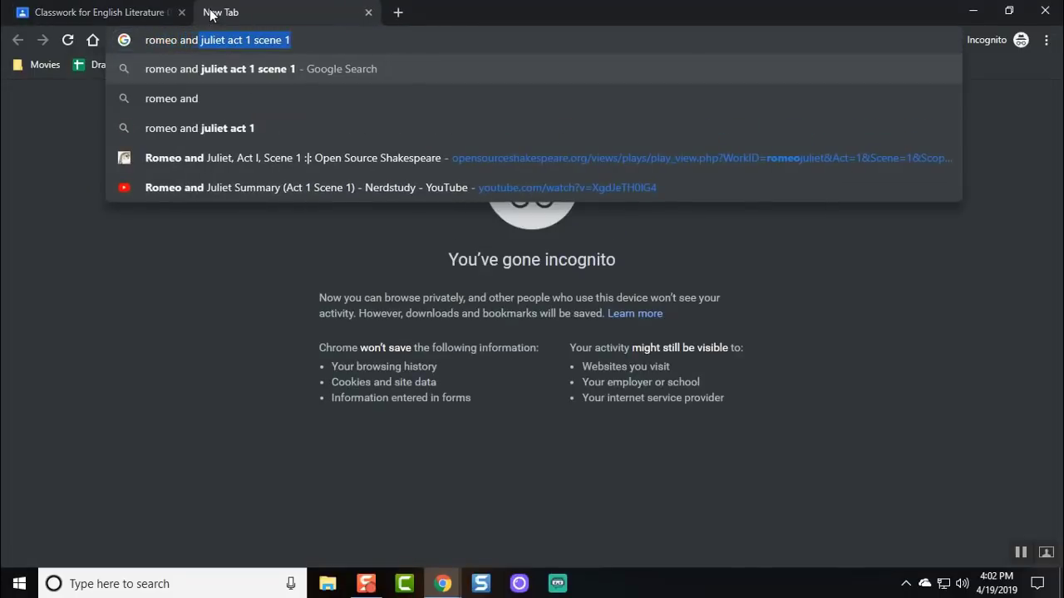
key("Return")
scroll(104, 209, "down", 4)
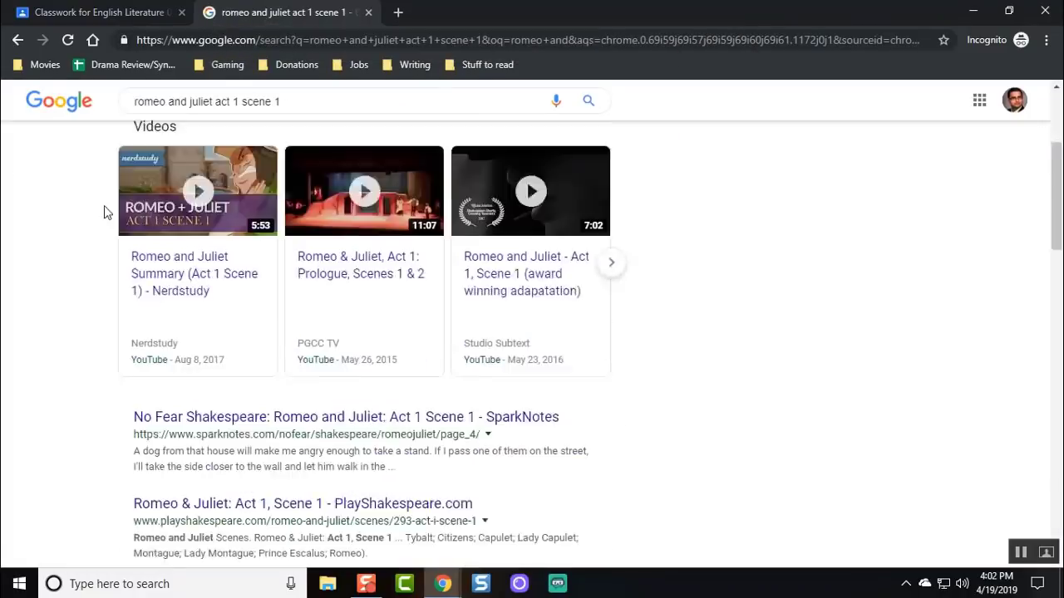
scroll(103, 211, "down", 5)
left_click(152, 210)
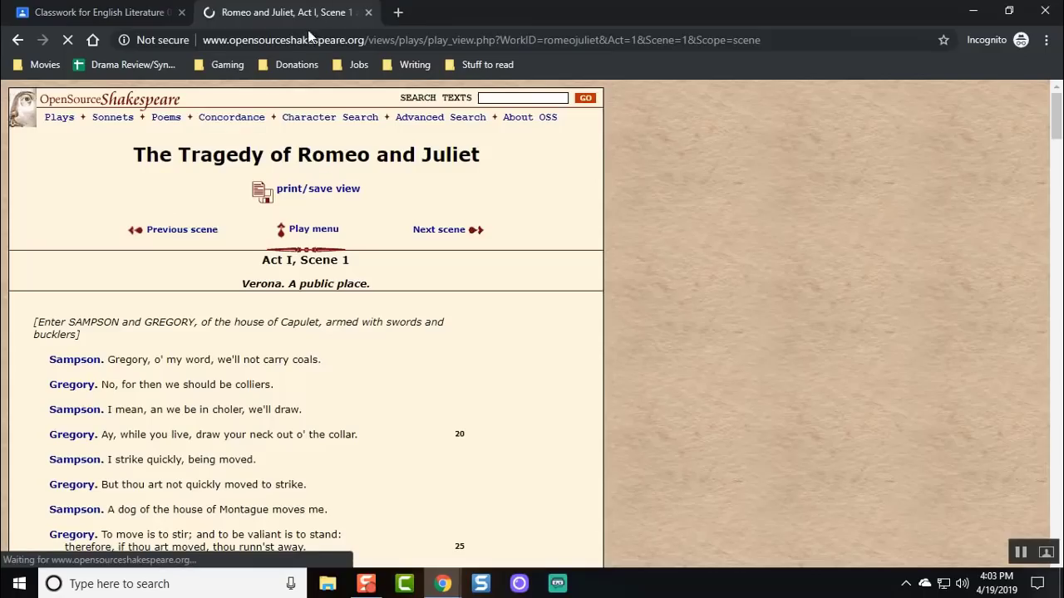
left_click(309, 42)
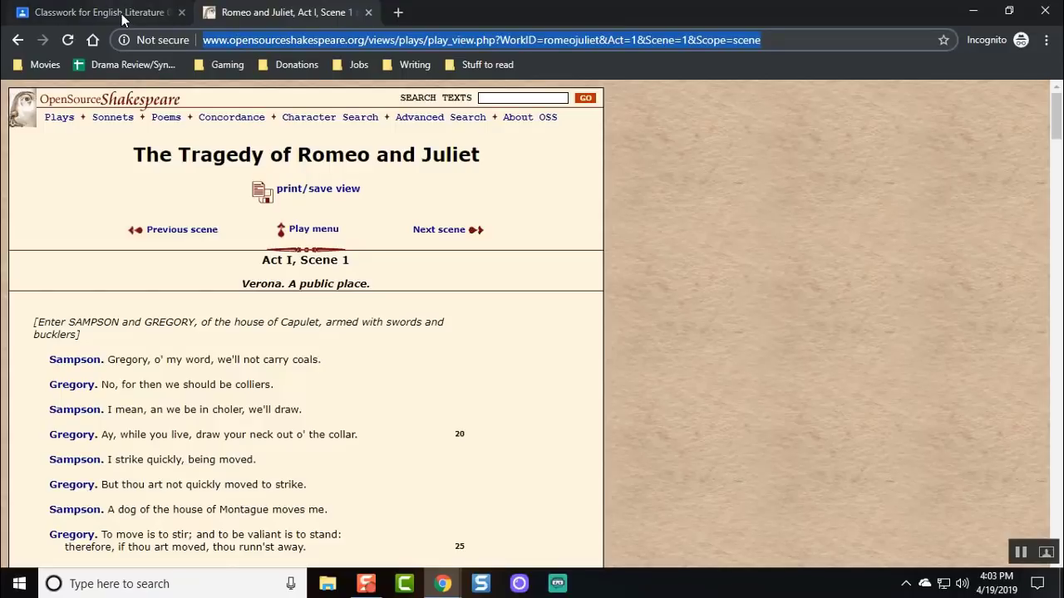
left_click(122, 17)
key("ctrl+v")
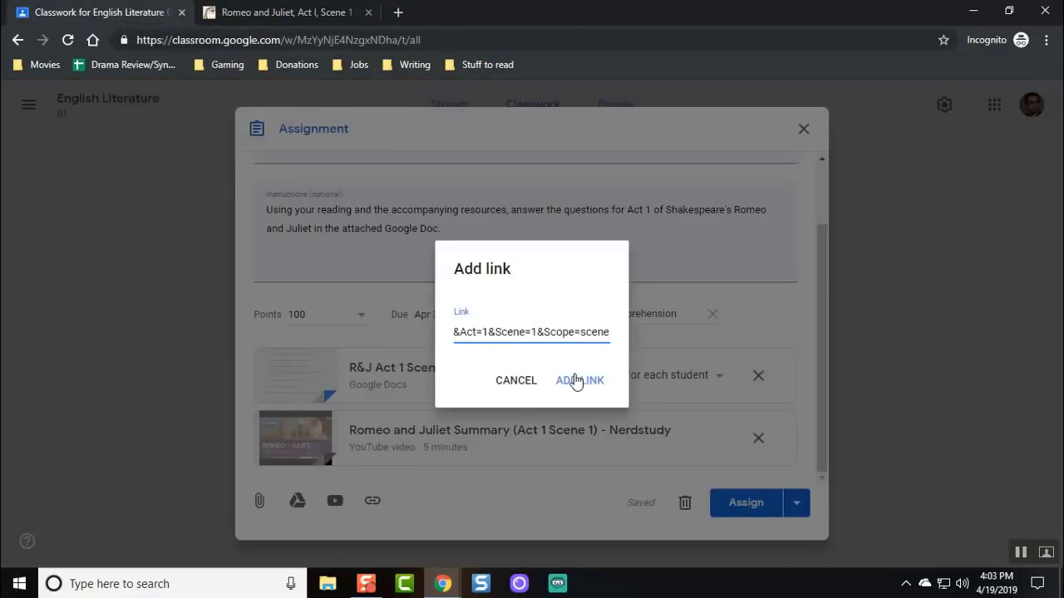
left_click(579, 383)
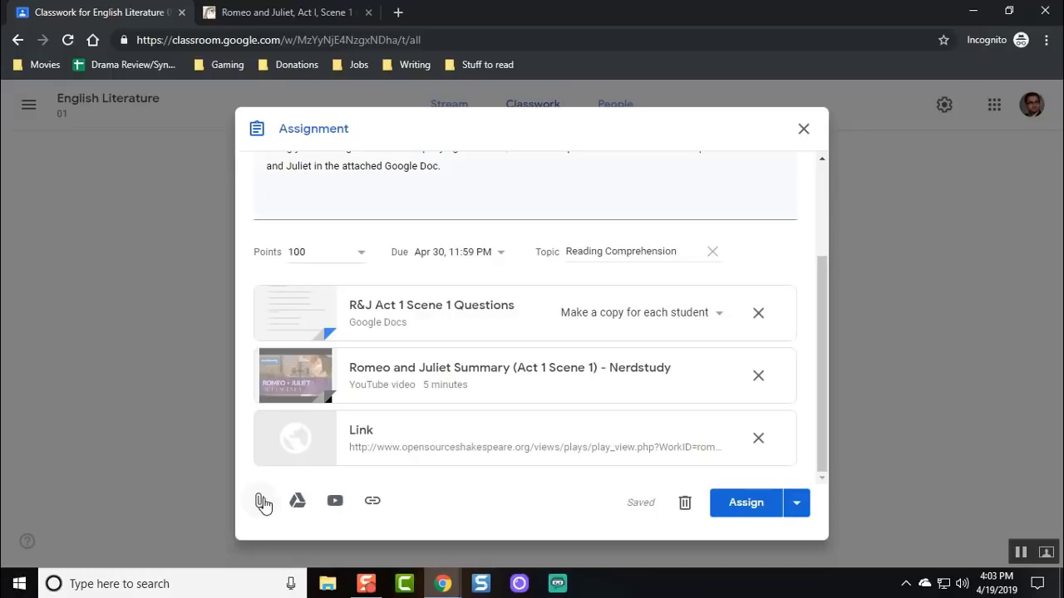
Upload Short Answer Rubric.pdf from the Desktop as an assignment attachment.
left_click(263, 504)
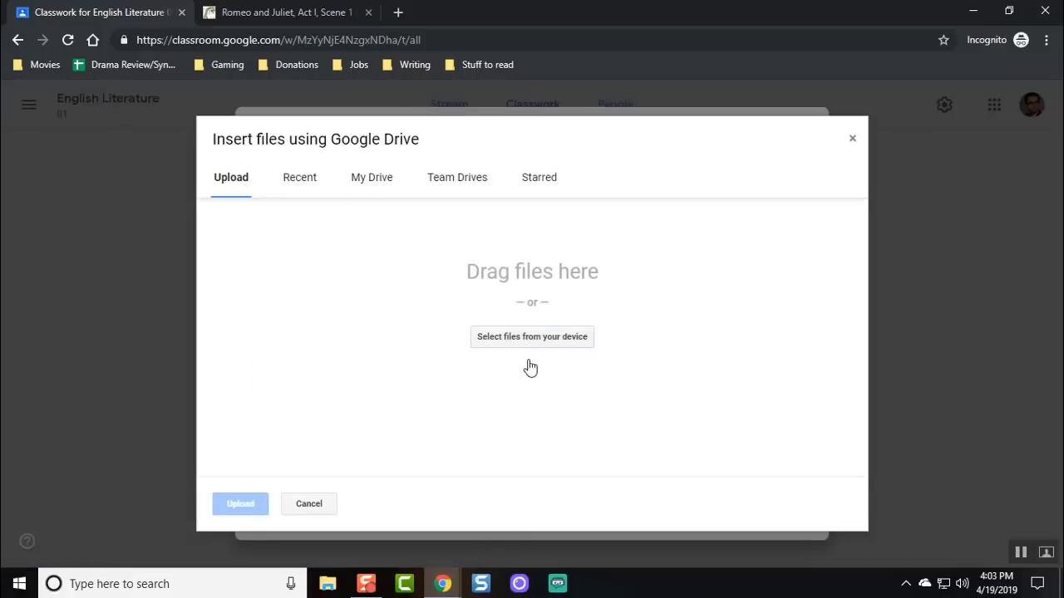
left_click(521, 337)
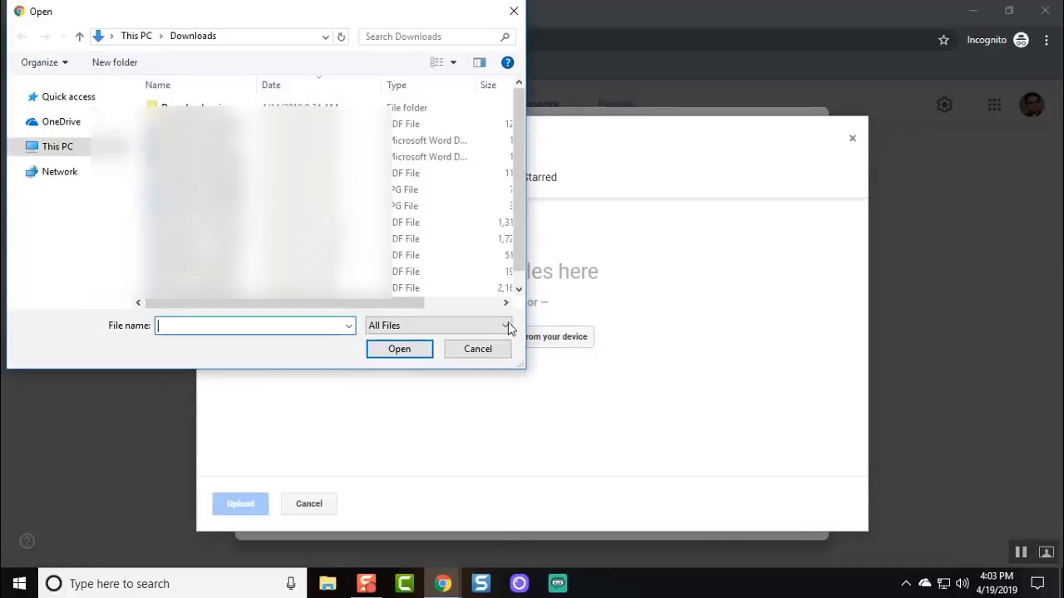
left_click(52, 147)
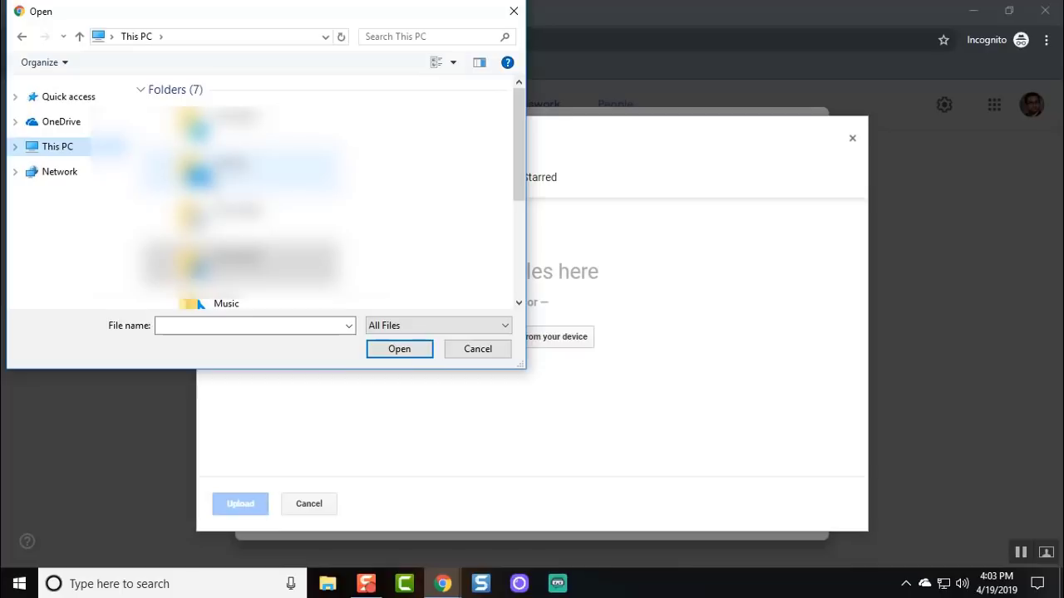
double_click(211, 183)
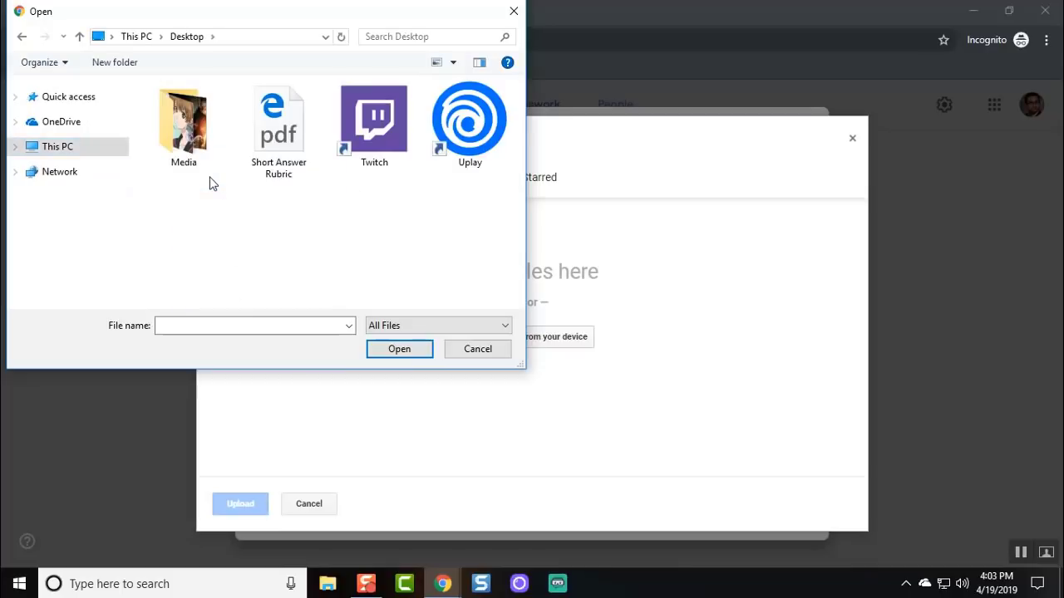
left_click(276, 170)
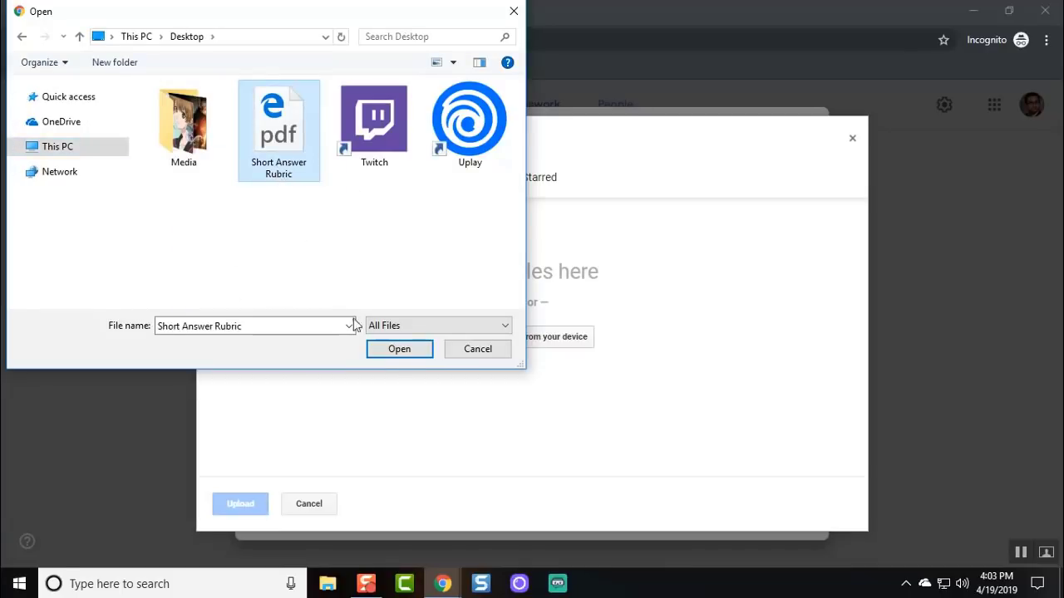
left_click(399, 349)
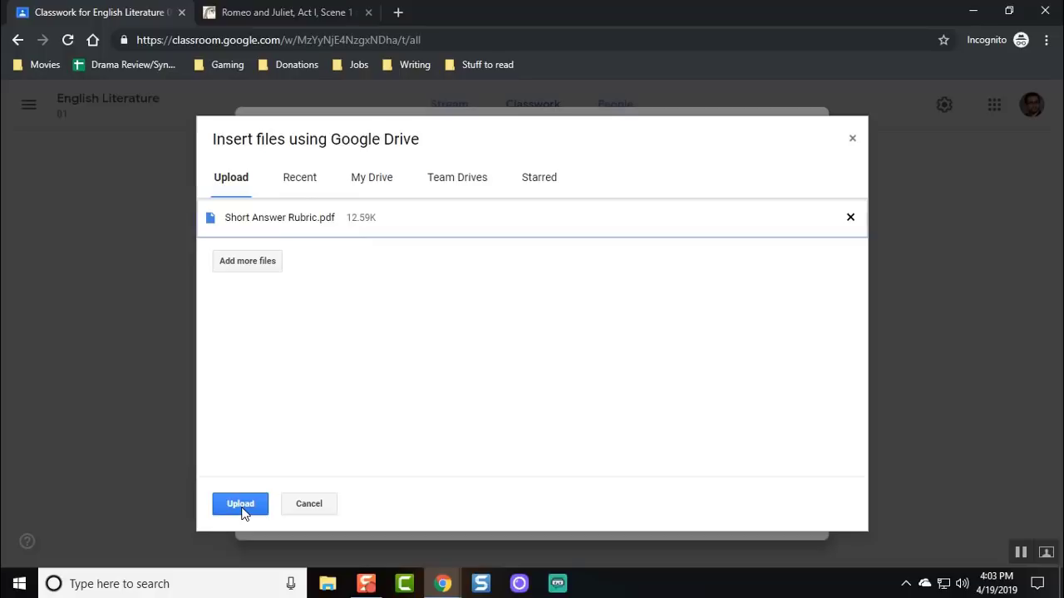
left_click(241, 504)
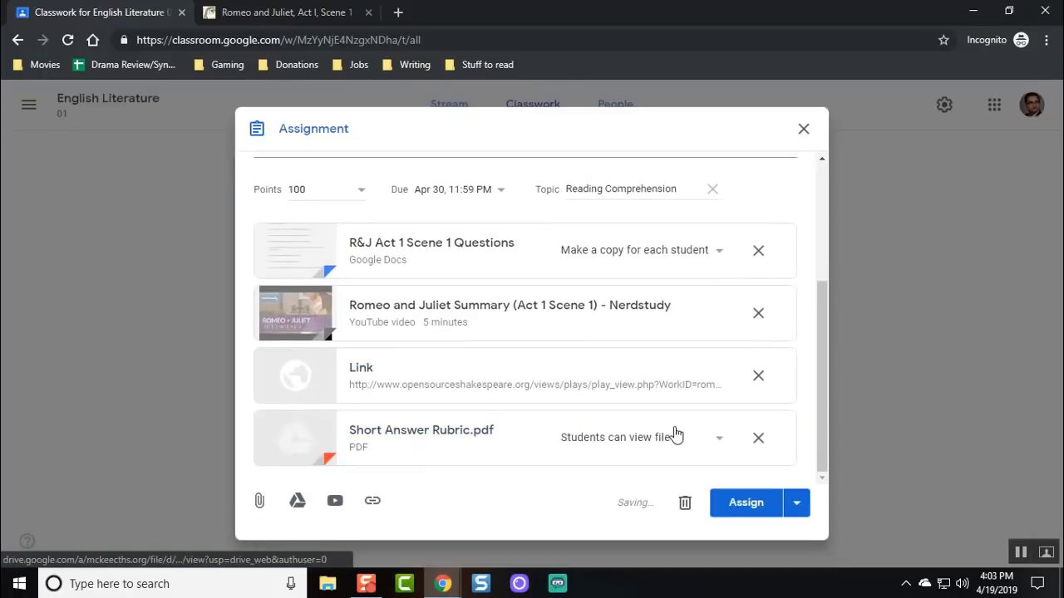
Keep the rubric view-only for students and assign 'Romeo and Juliet - Act 1 Questions'.
left_click(666, 440)
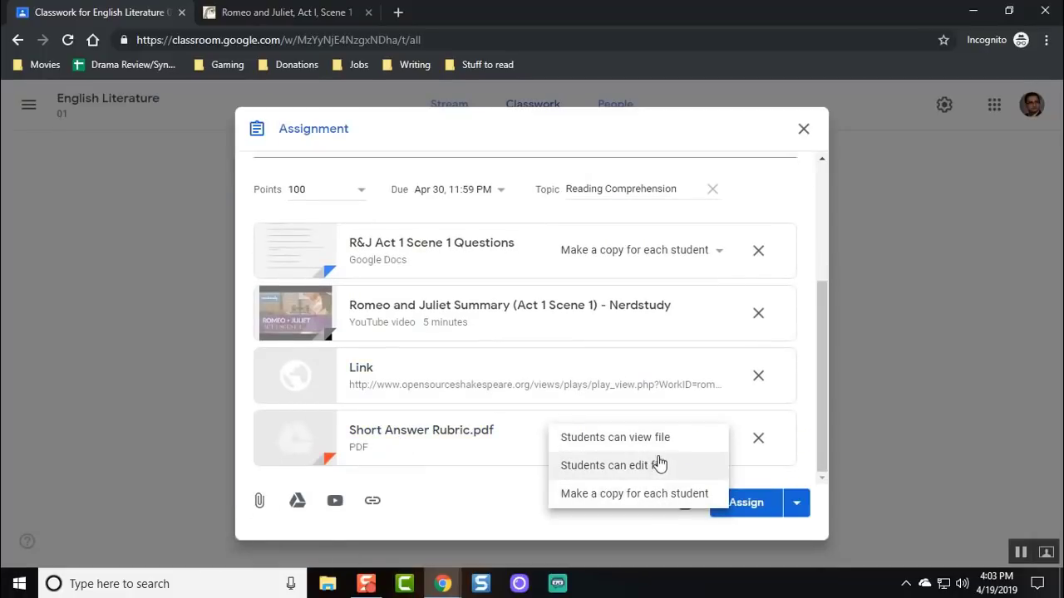
left_click(652, 439)
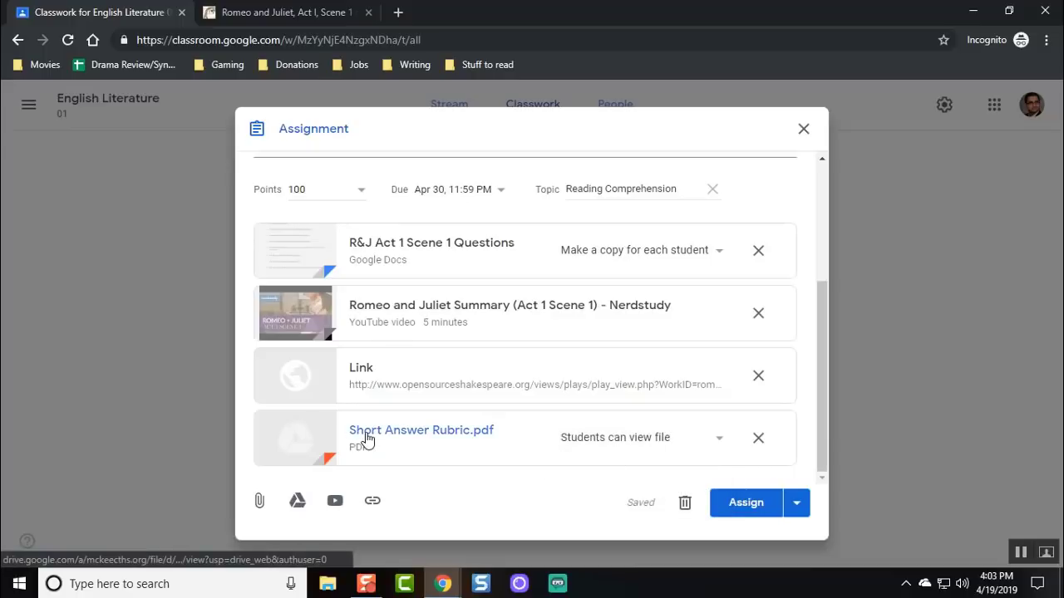
scroll(358, 442, "up", 2)
scroll(391, 450, "up", 2)
scroll(390, 448, "down", 4)
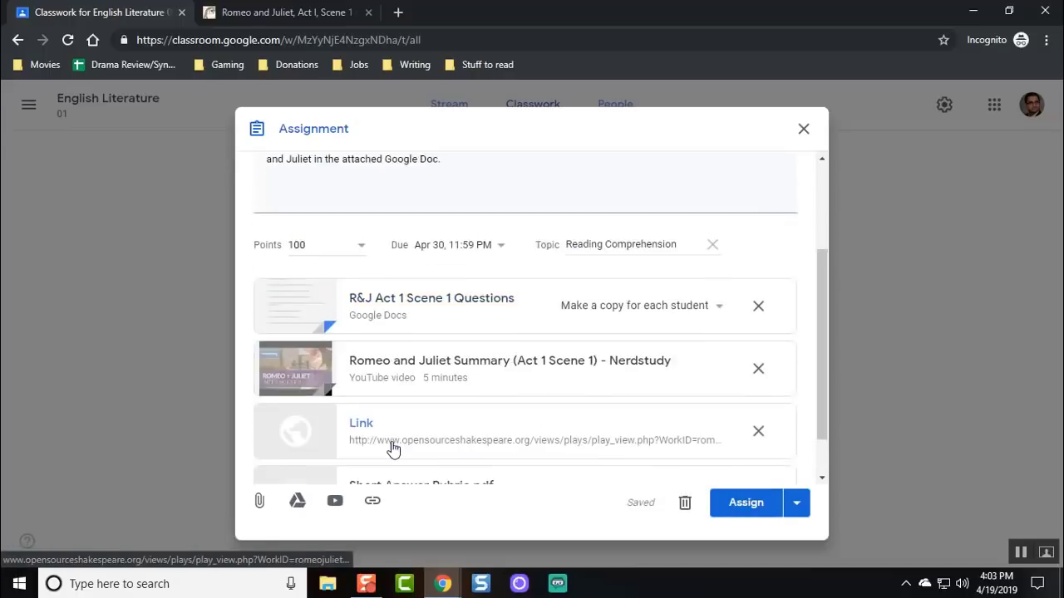
scroll(395, 449, "up", 2)
scroll(395, 449, "up", 1)
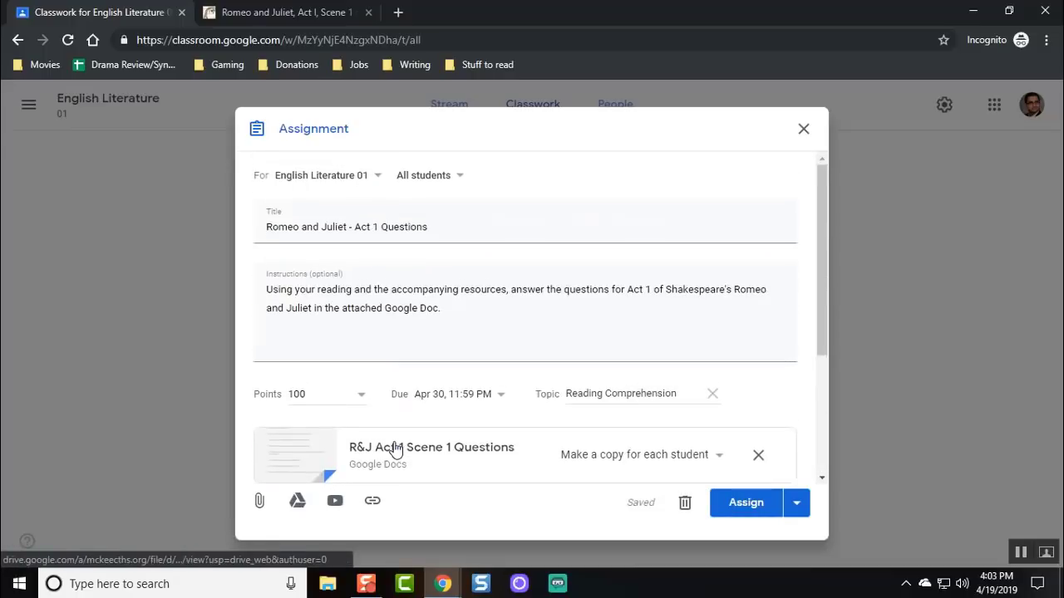
left_click(742, 508)
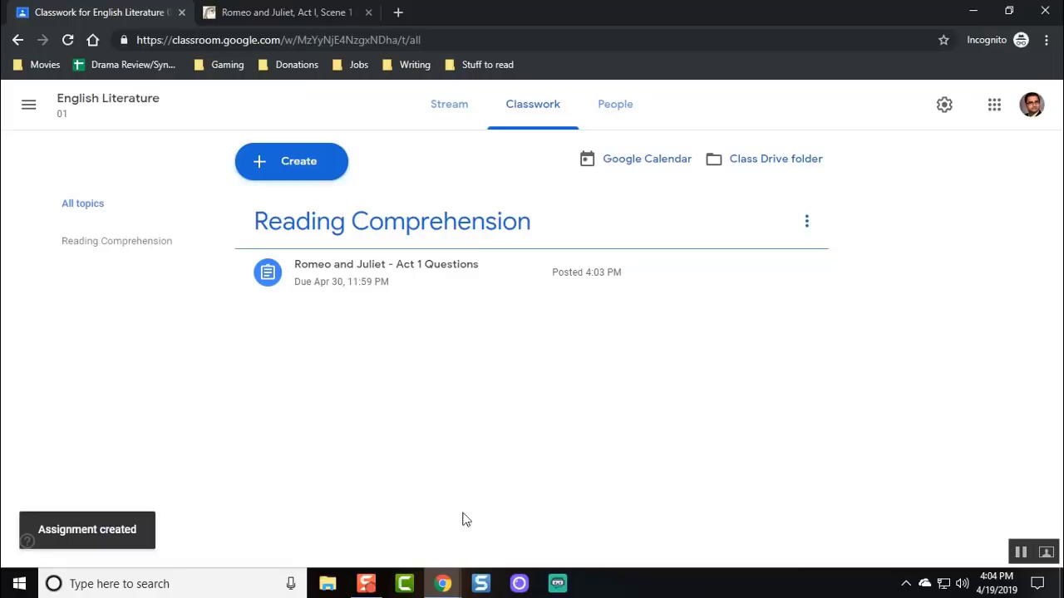
Open a new incognito window and load the Google homepage.
left_click(1047, 40)
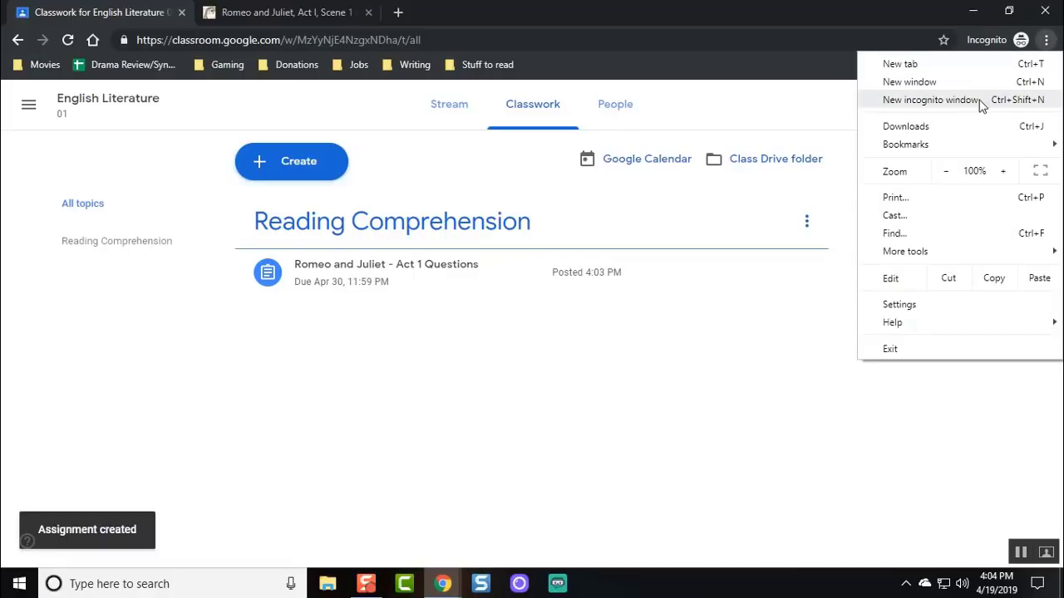
left_click(983, 107)
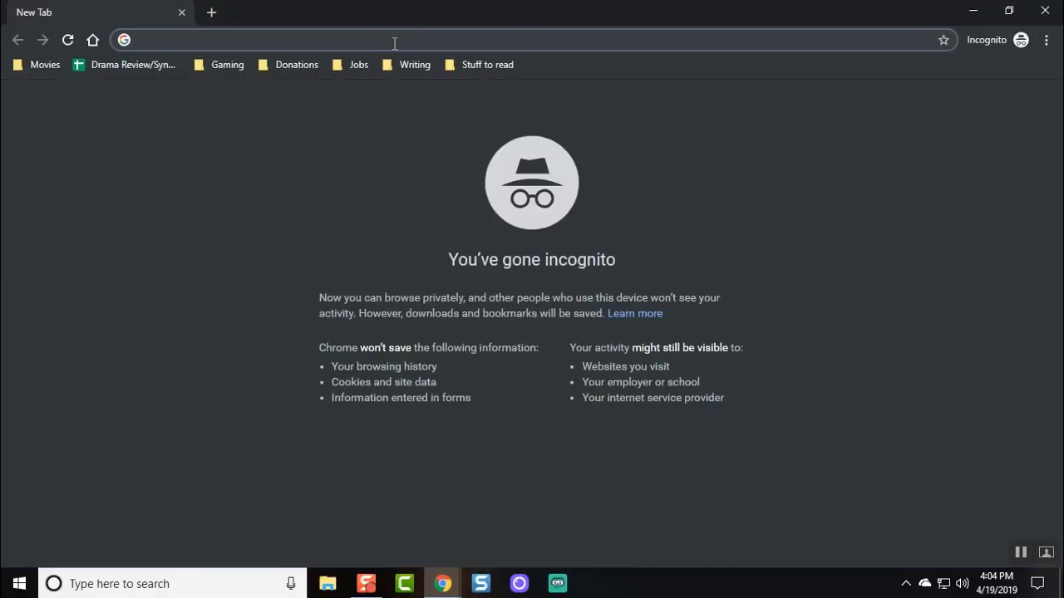
type("google.com")
key("Return")
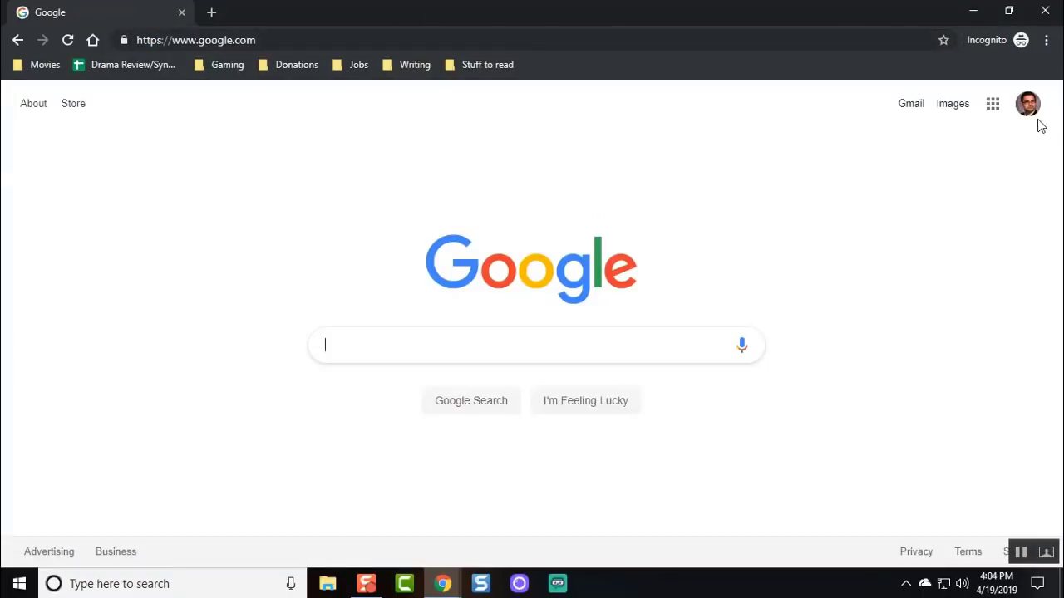
Add the sample student's account with its e-mail and password and accept the terms.
left_click(1031, 110)
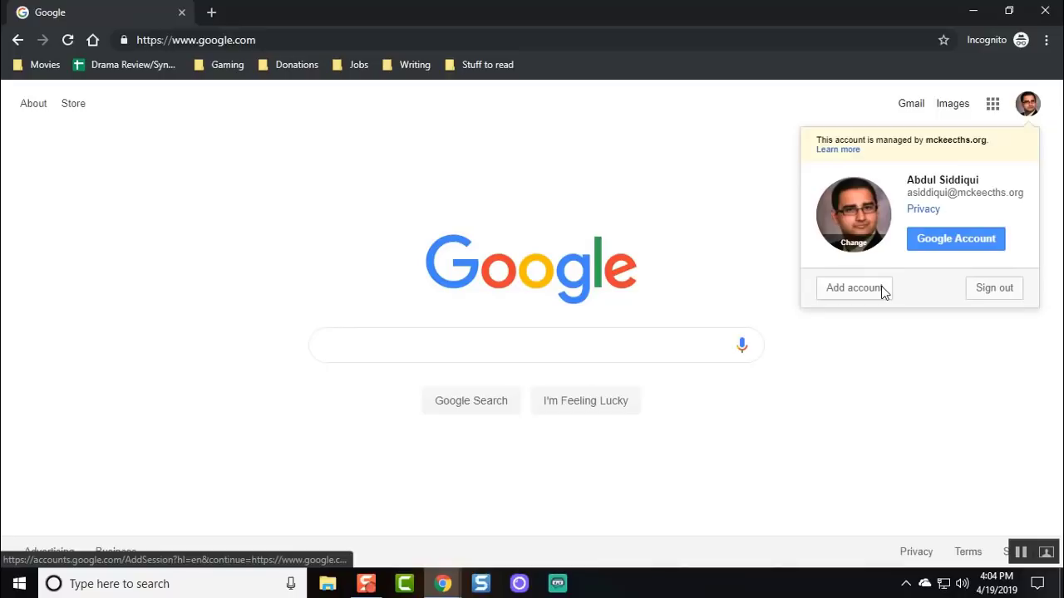
left_click(881, 286)
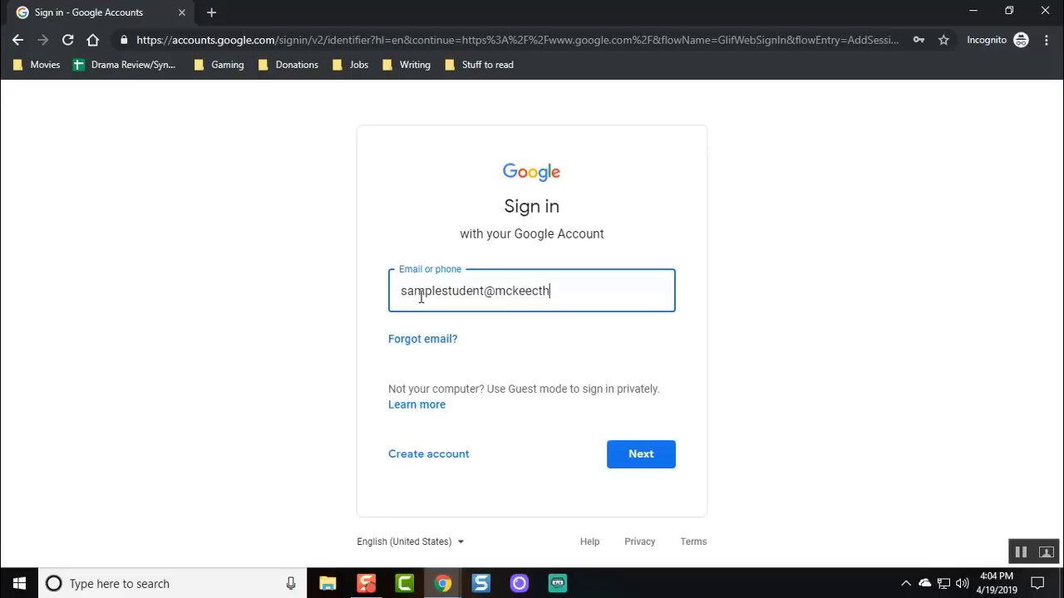
key("Return")
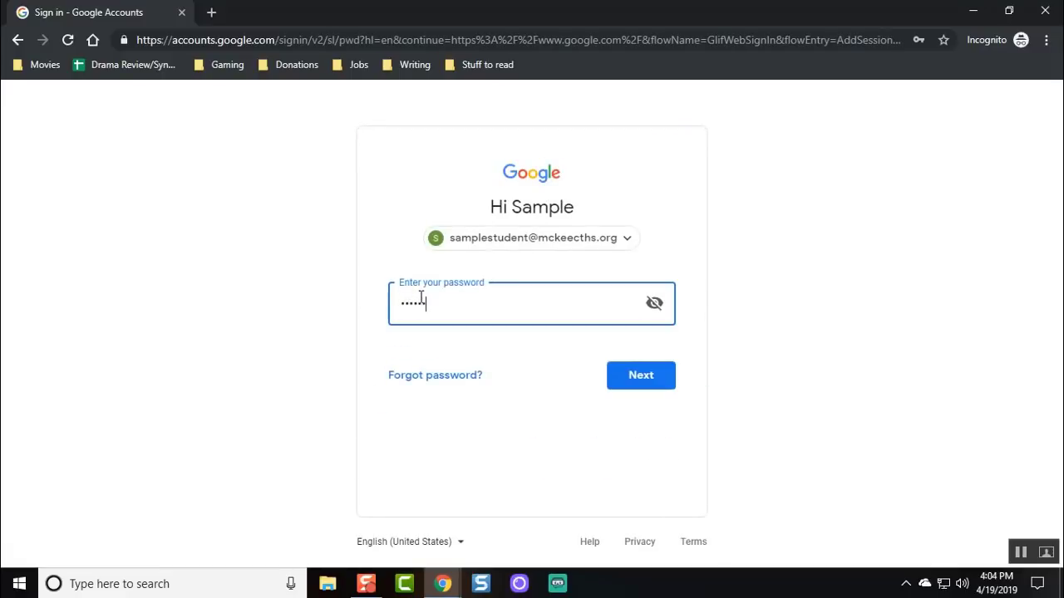
key("Return")
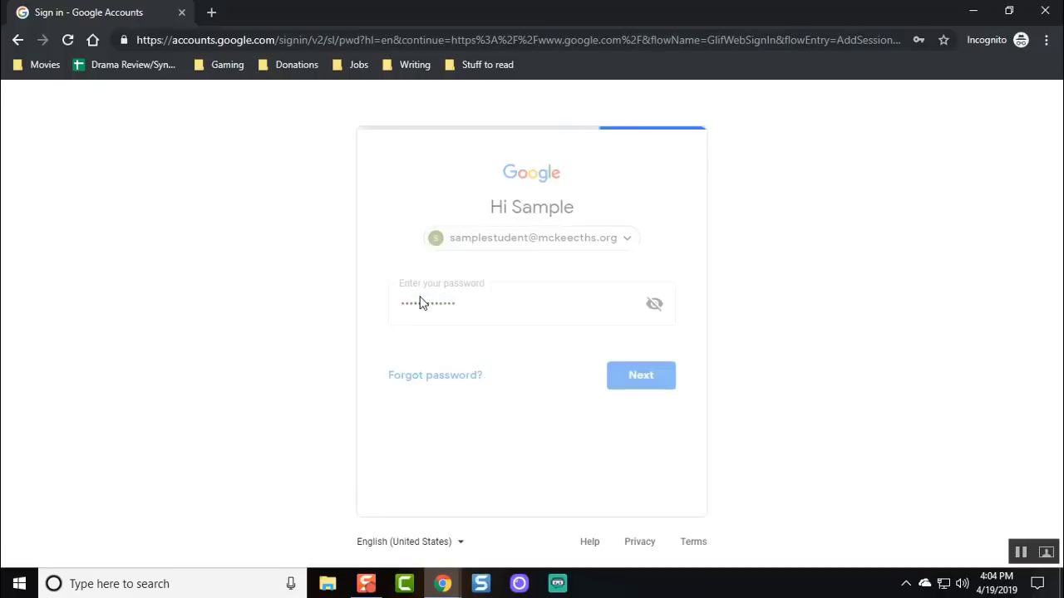
scroll(421, 303, "down", 2)
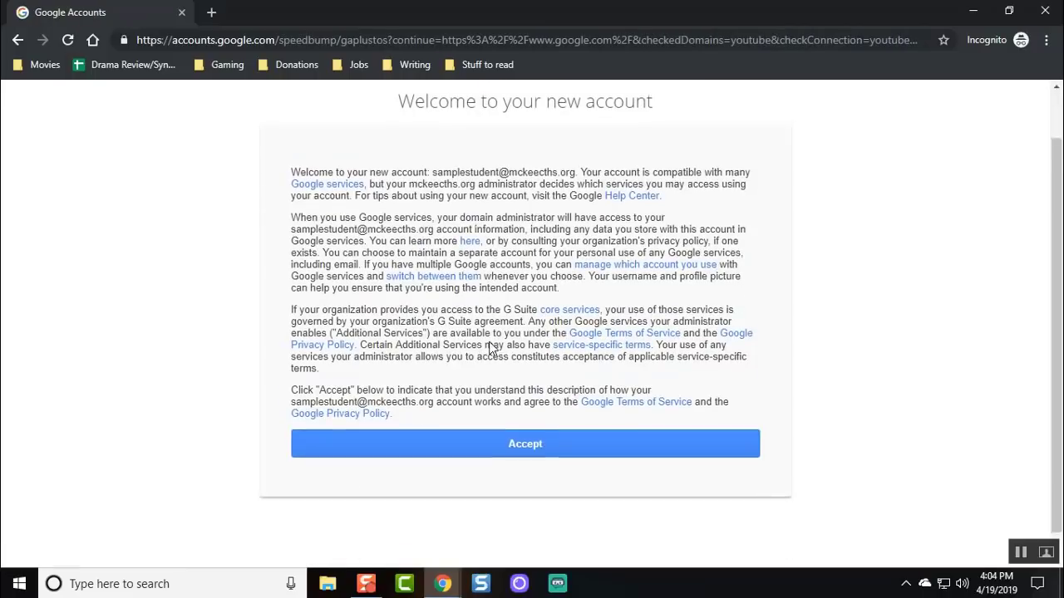
left_click(535, 416)
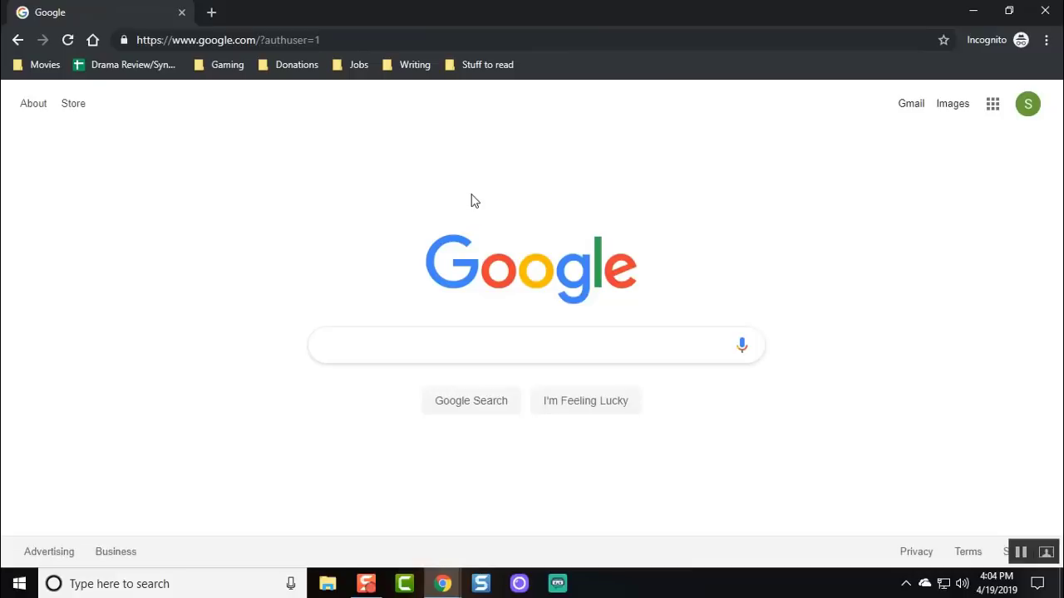
Open Classroom from the apps grid, choose the student role, and join English Literature 01.
left_click(992, 108)
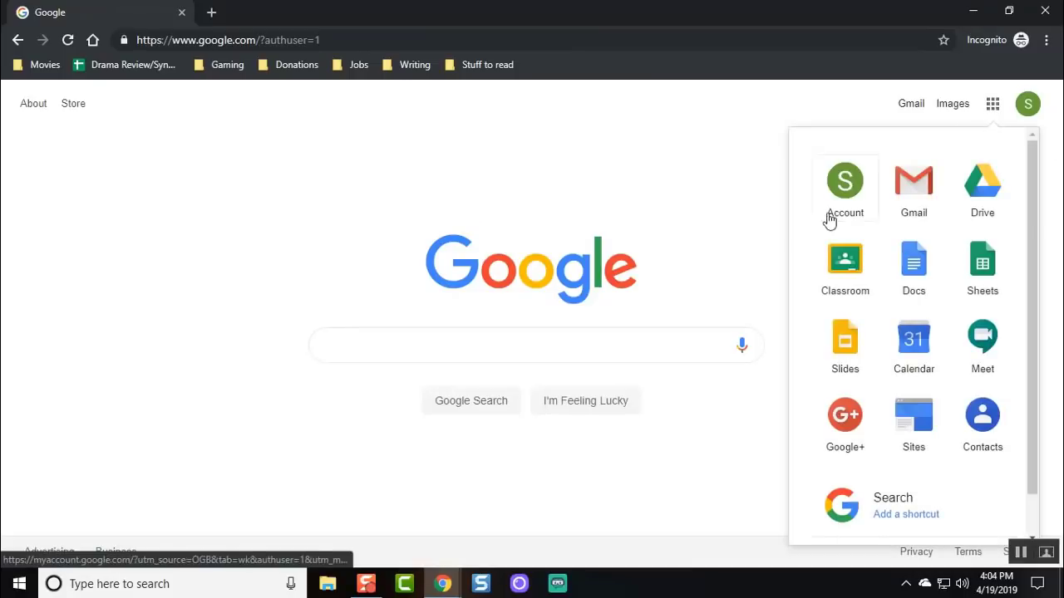
left_click(848, 264)
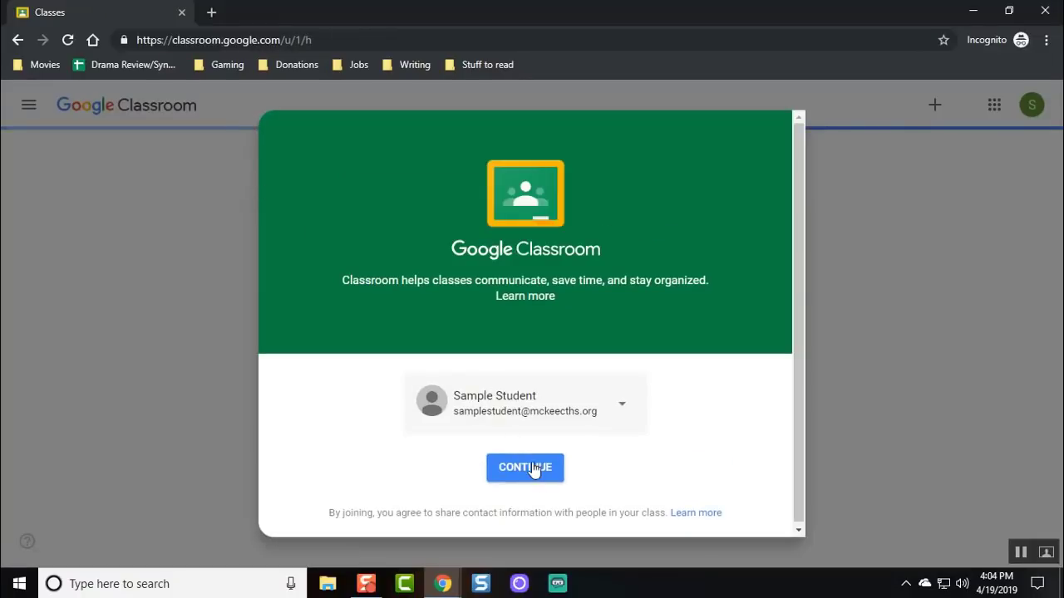
left_click(541, 478)
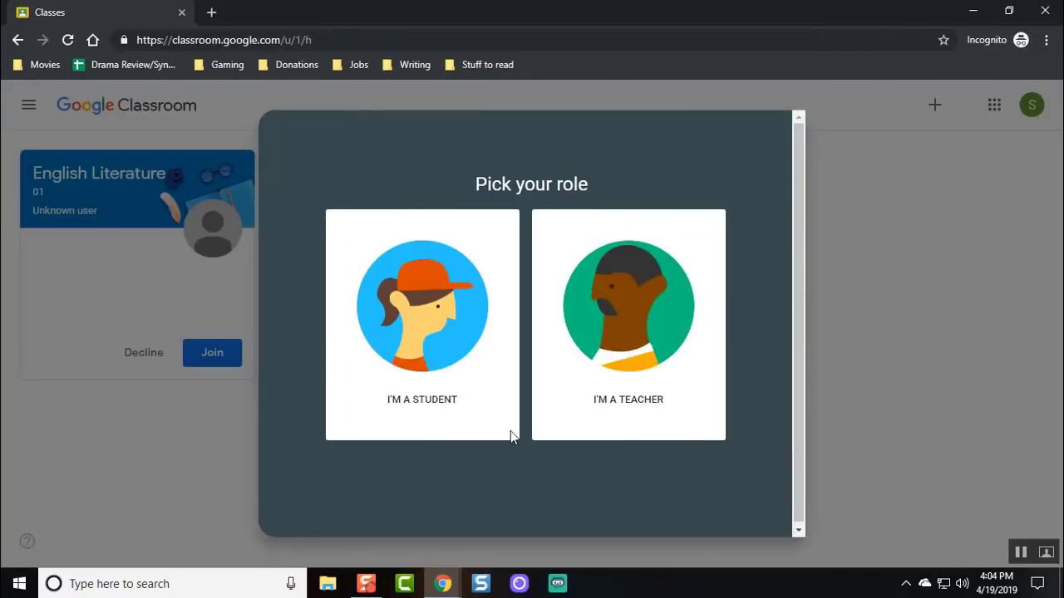
left_click(457, 355)
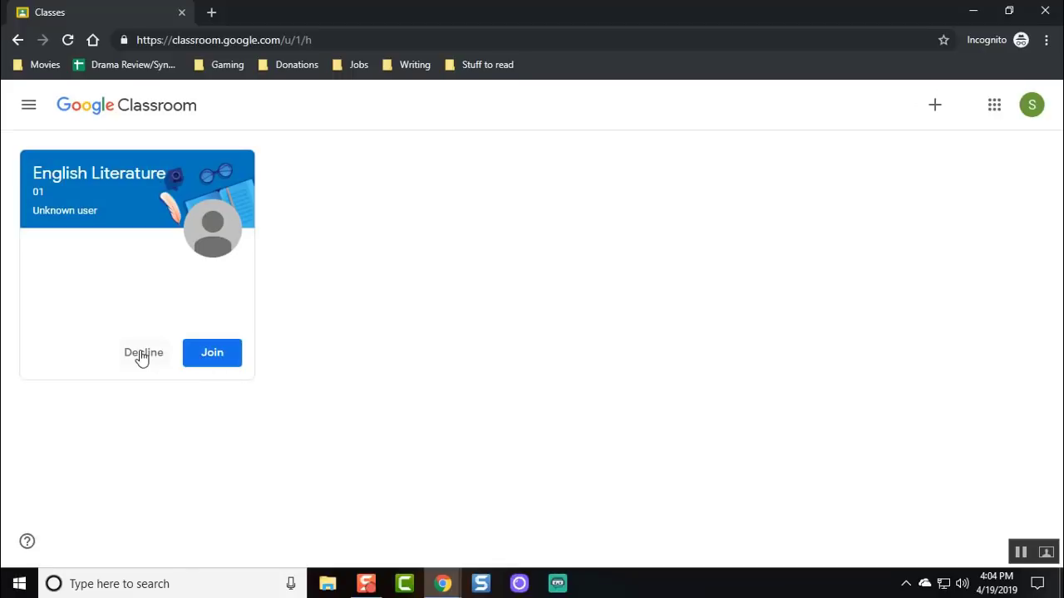
left_click(213, 355)
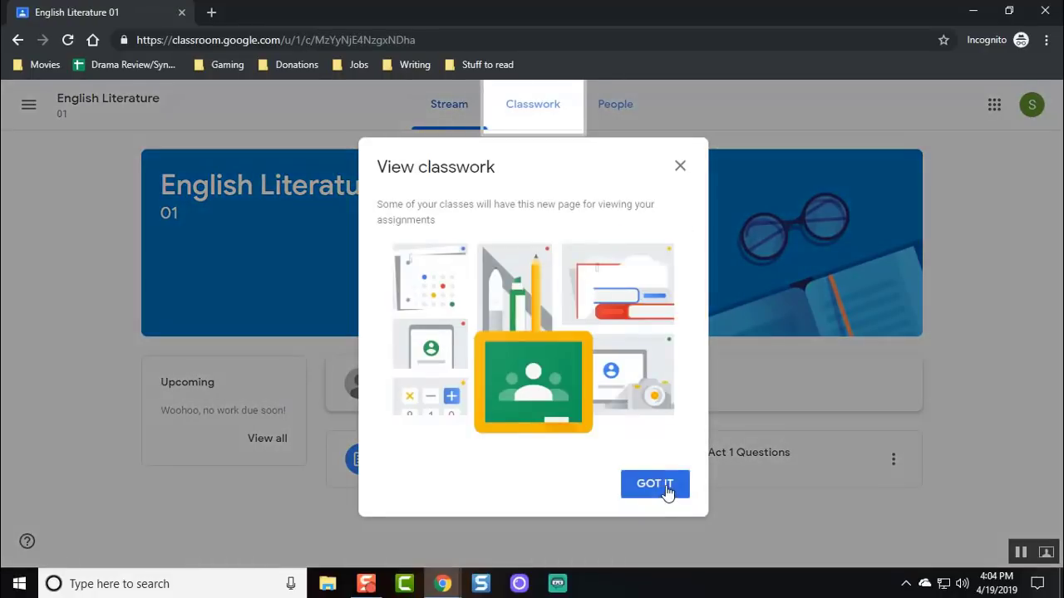
left_click(656, 484)
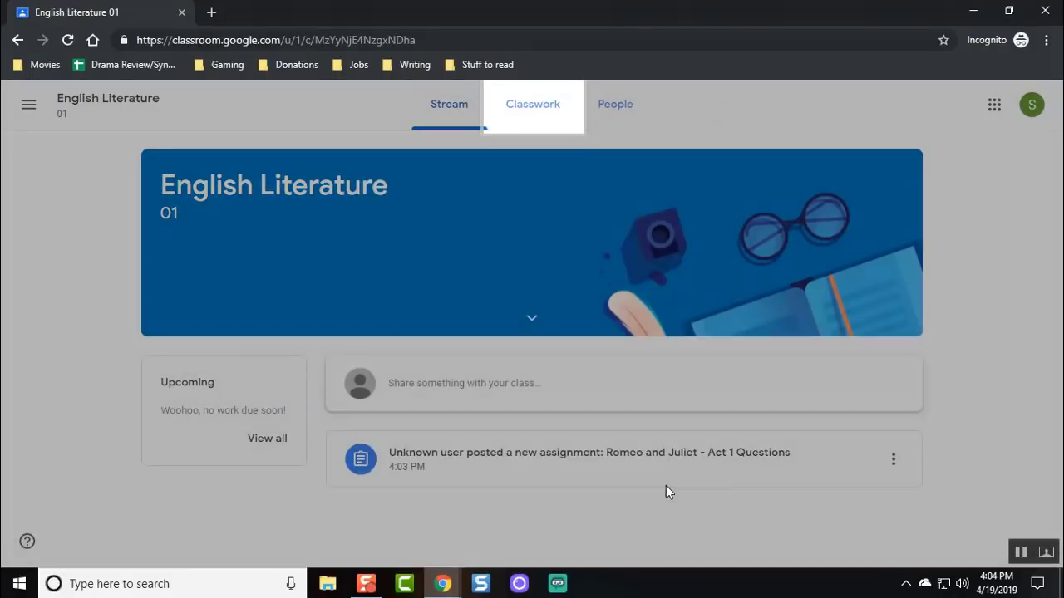
left_click(530, 123)
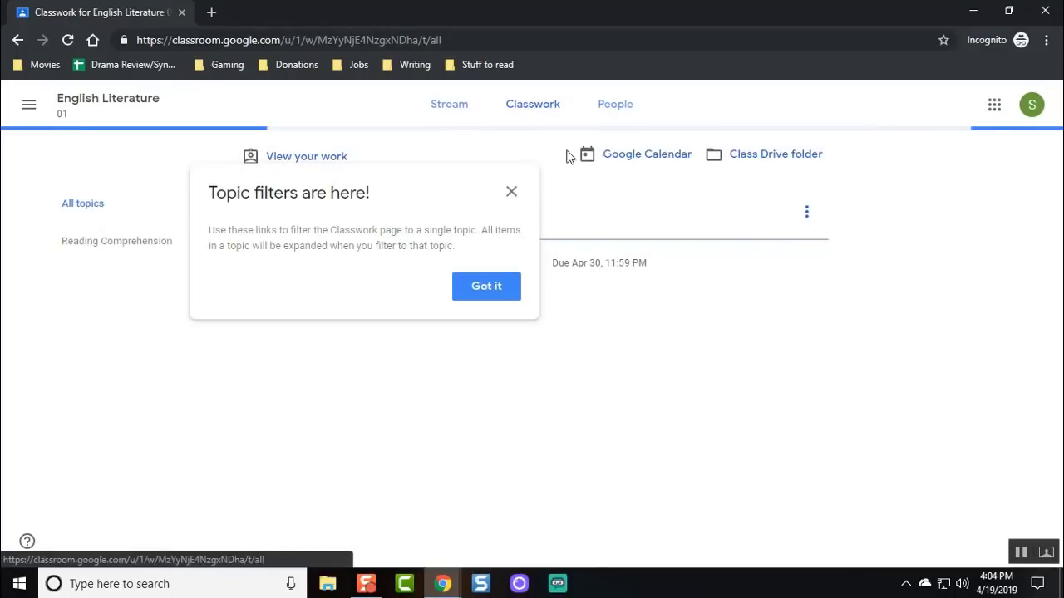
left_click(496, 288)
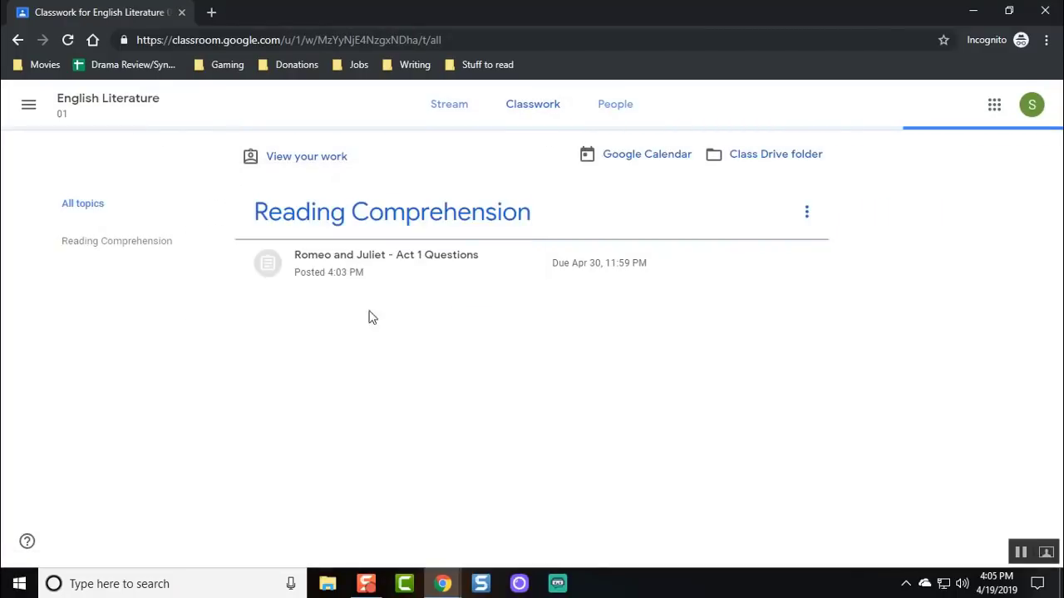
left_click(399, 269)
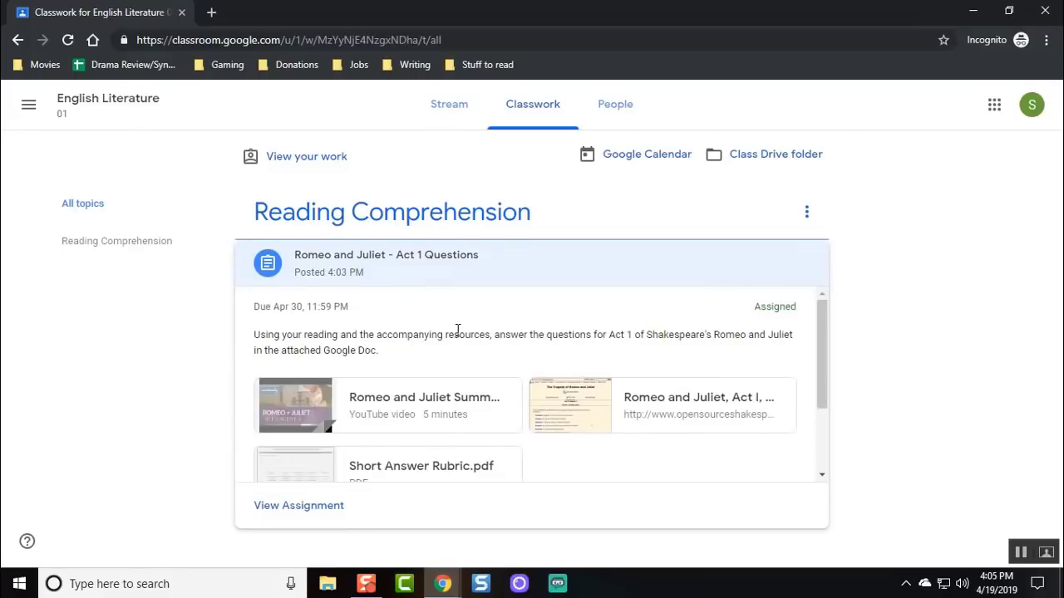
scroll(407, 335, "down", 1)
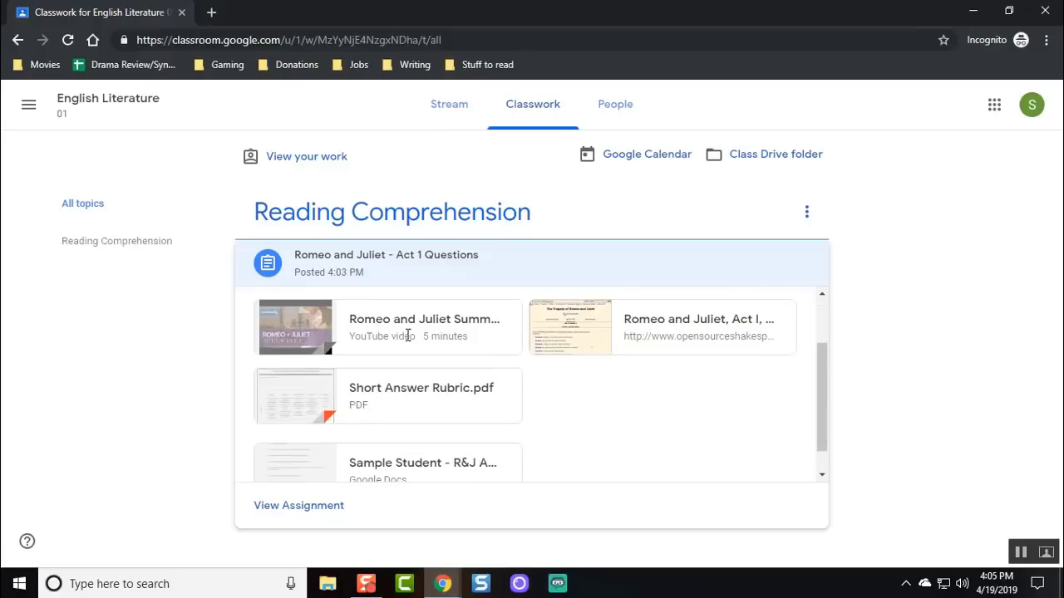
left_click(662, 335)
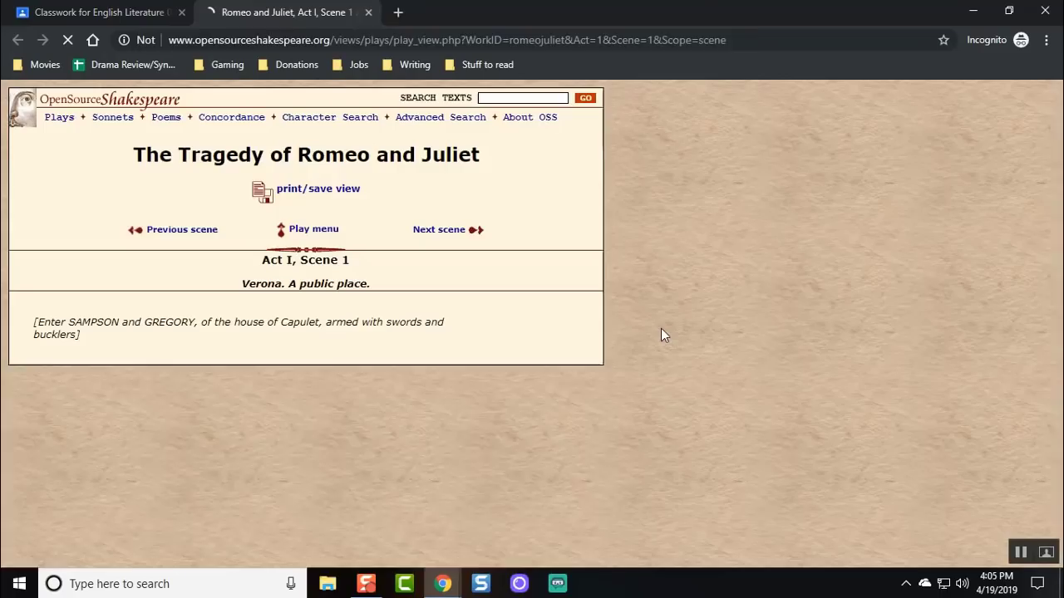
scroll(339, 378, "down", 10)
scroll(332, 374, "down", 8)
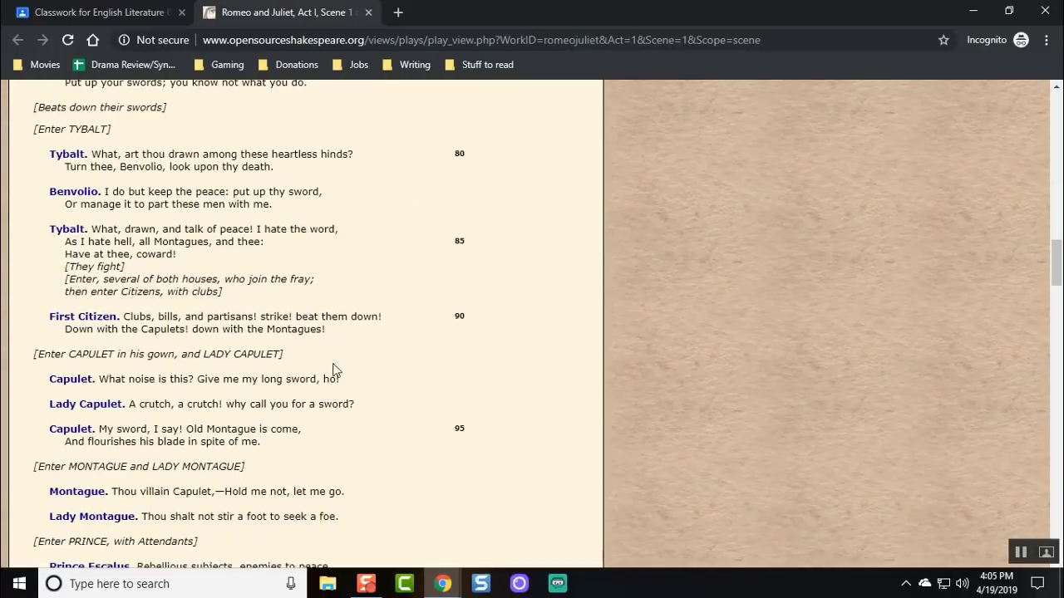
left_click(369, 14)
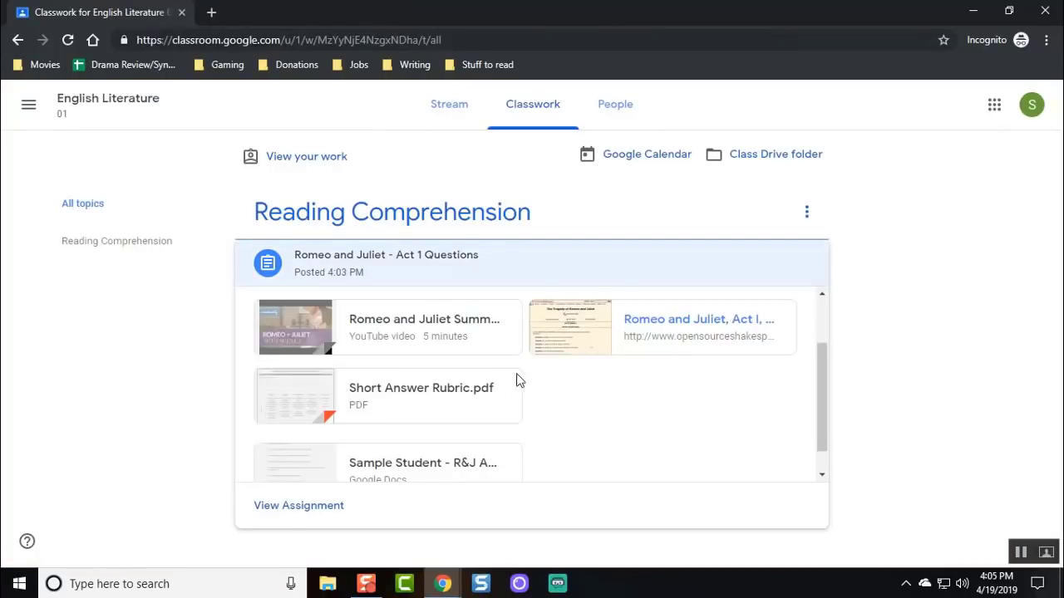
scroll(554, 385, "down", 1)
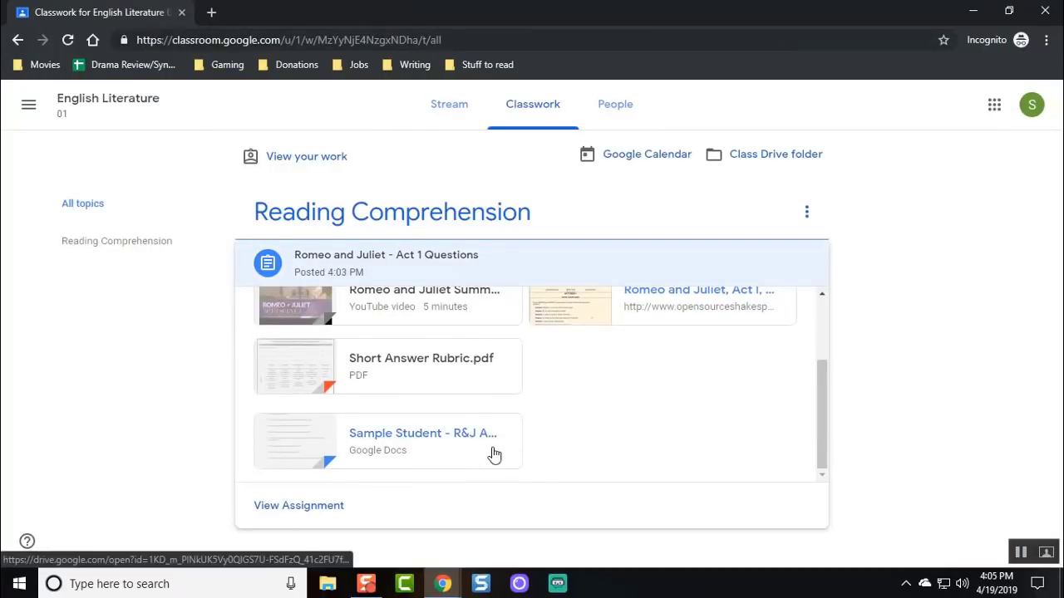
scroll(572, 430, "up", 1)
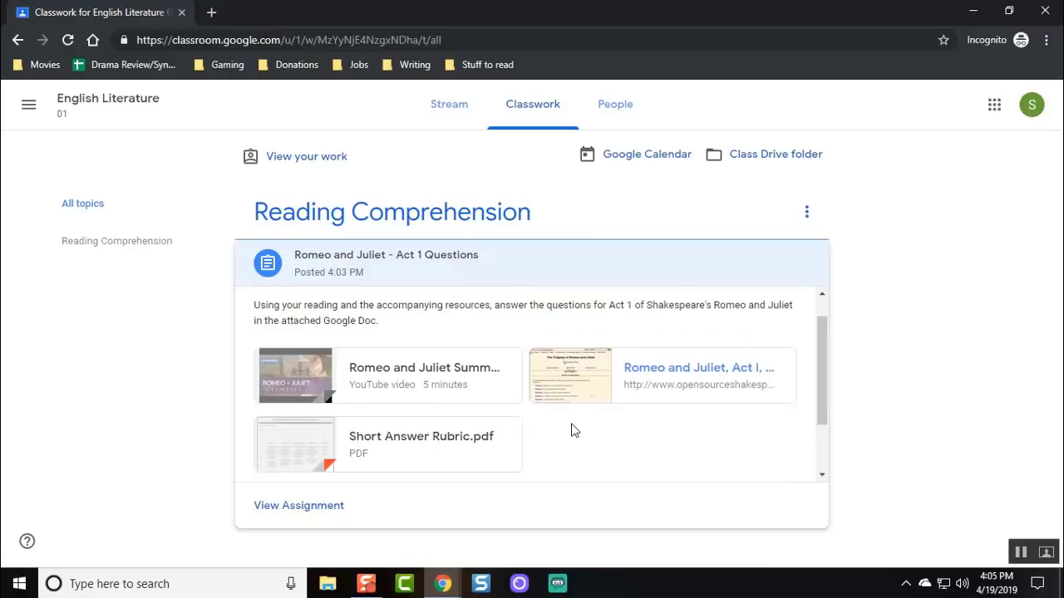
scroll(572, 430, "down", 1)
scroll(468, 387, "up", 1)
left_click(436, 372)
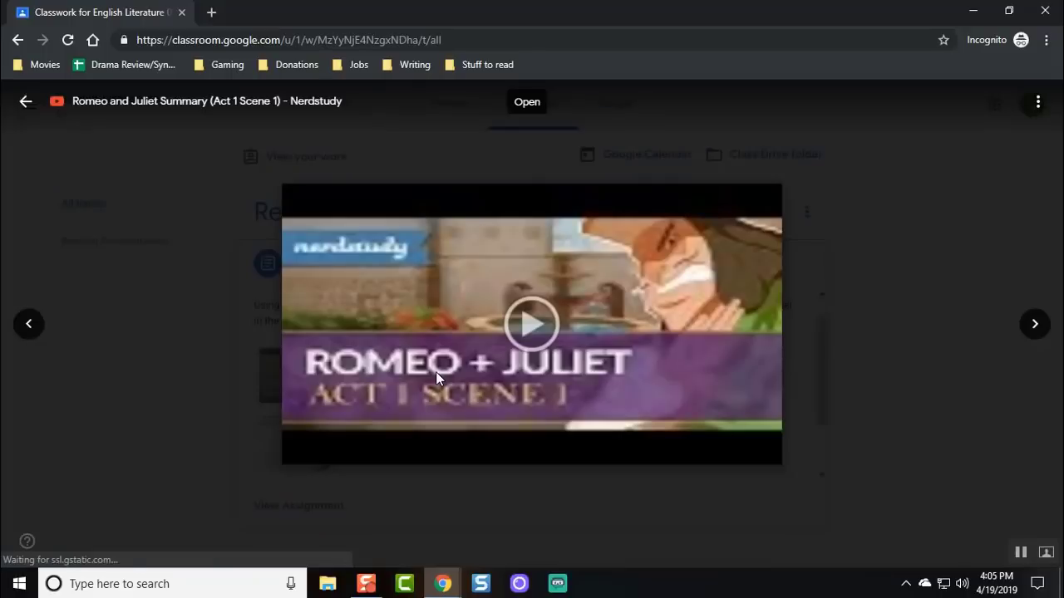
left_click(532, 325)
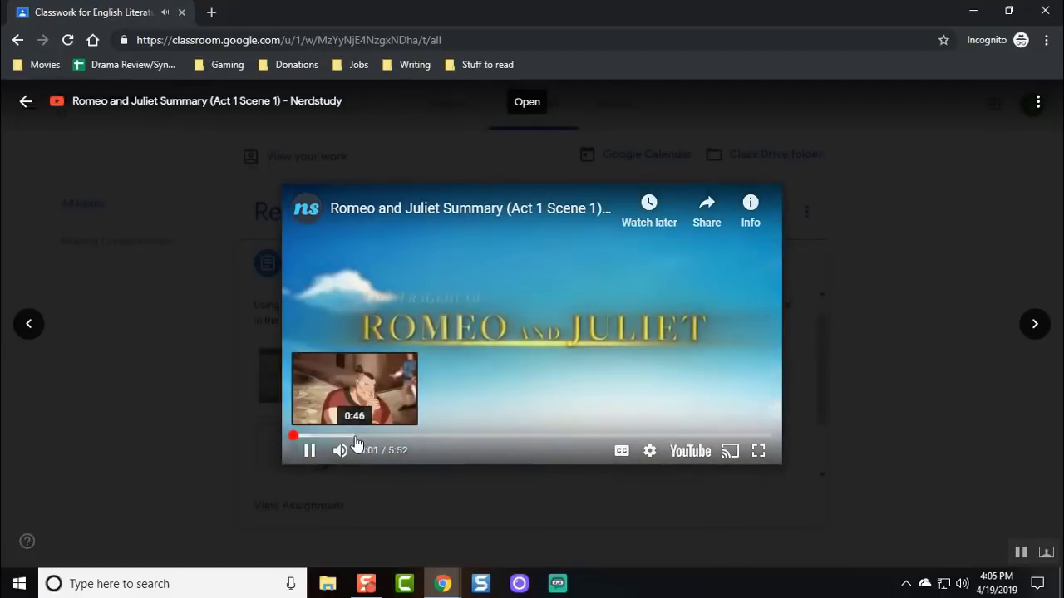
left_click(416, 442)
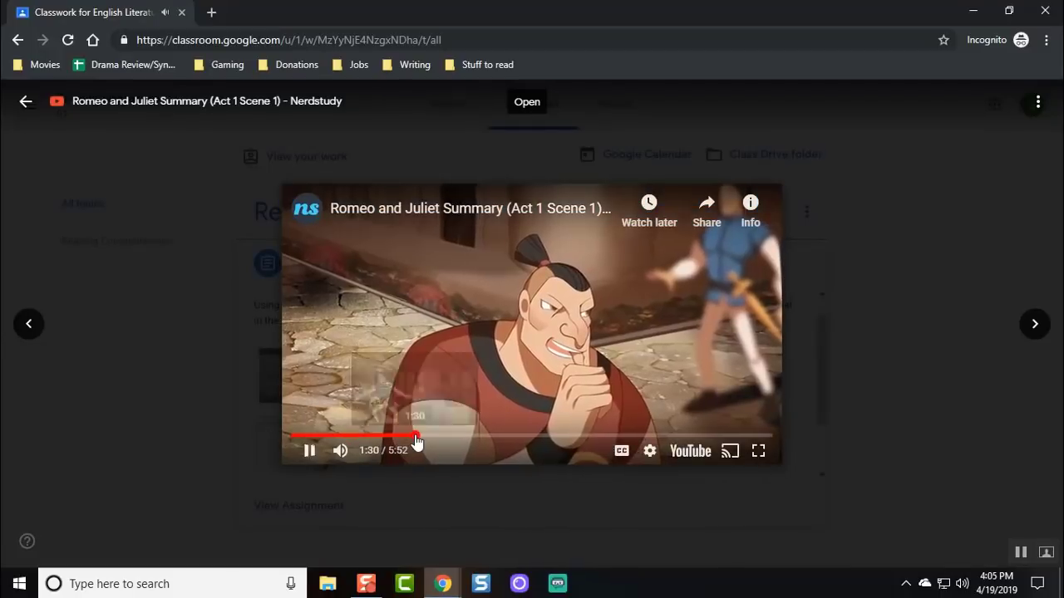
left_click_drag(416, 442, 590, 438)
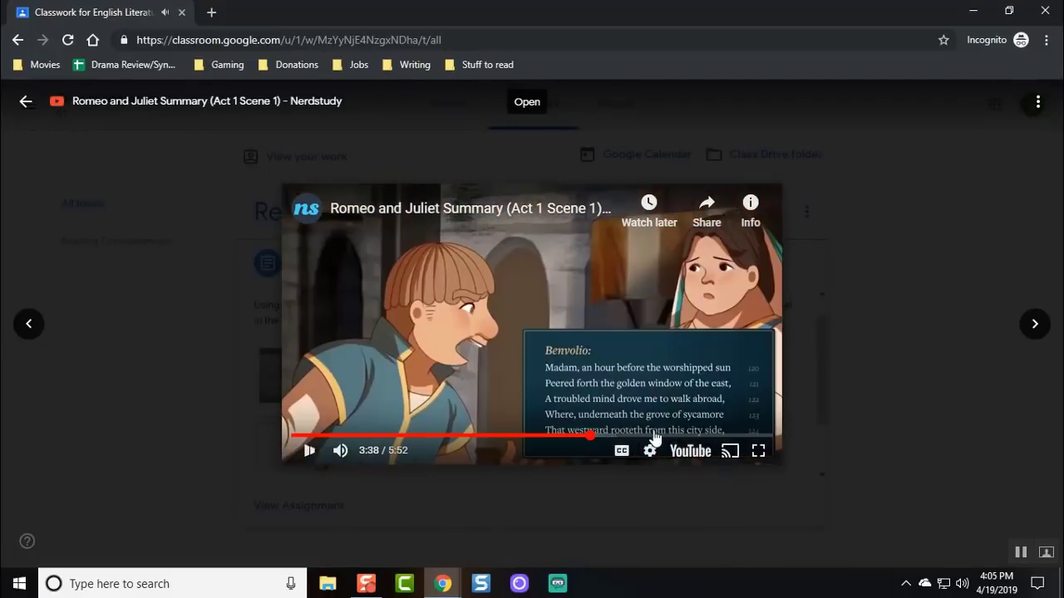
left_click(689, 439)
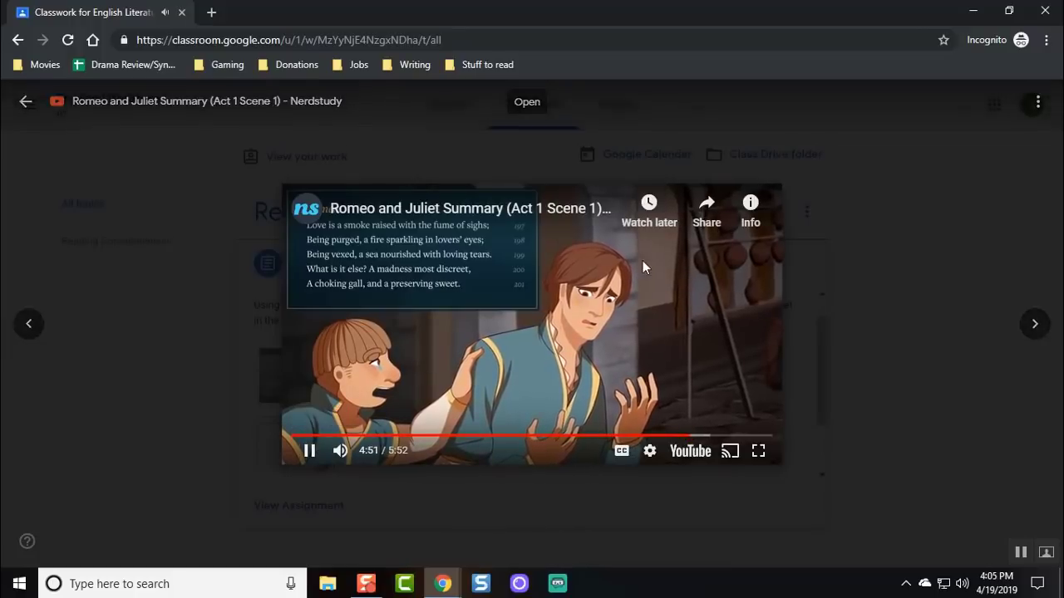
left_click(309, 450)
left_click(870, 364)
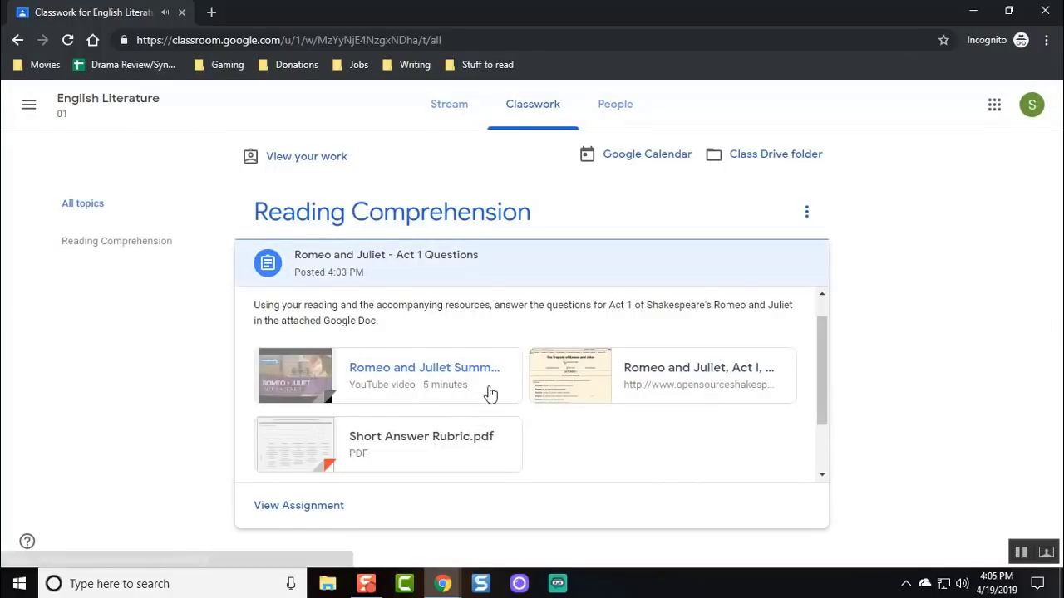
left_click(439, 443)
scroll(519, 410, "down", 2)
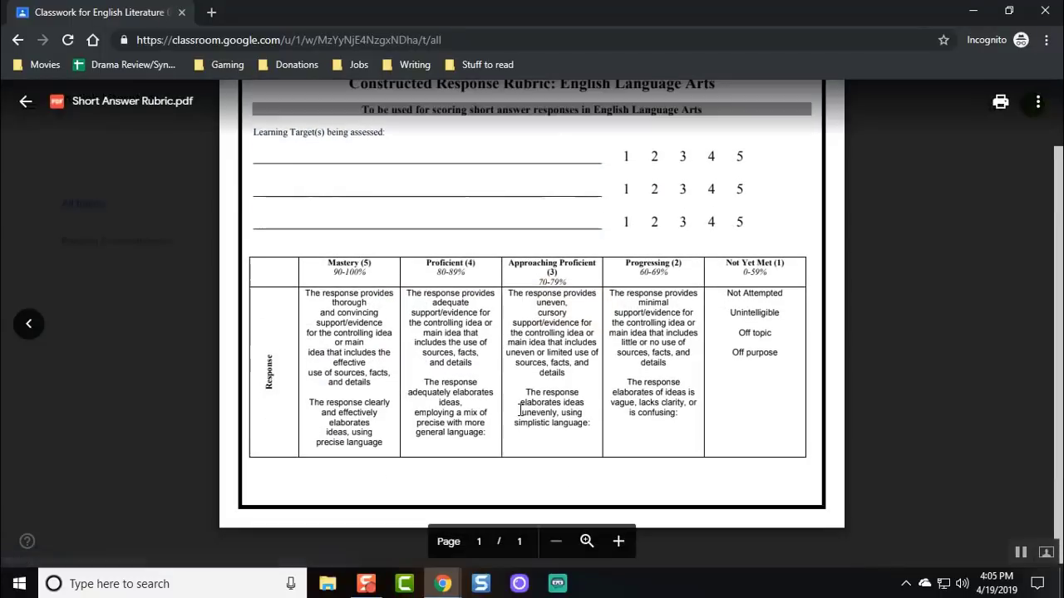
left_click(141, 384)
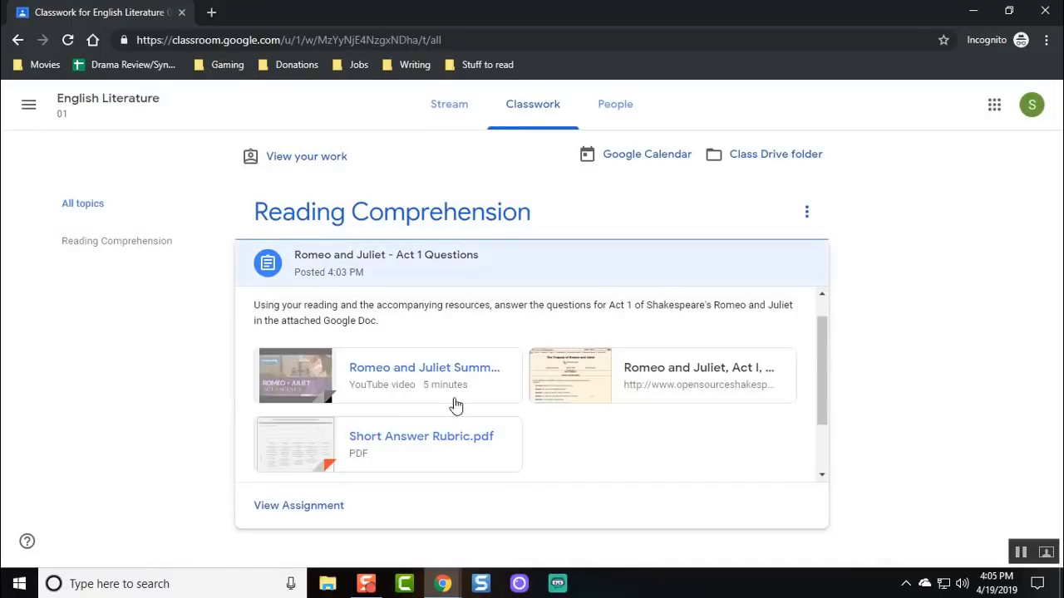
scroll(460, 407, "down", 2)
Open the Sample Student doc and answer questions 1 and 2 with 'I' and 'I think it is a good answer.'.
left_click(455, 446)
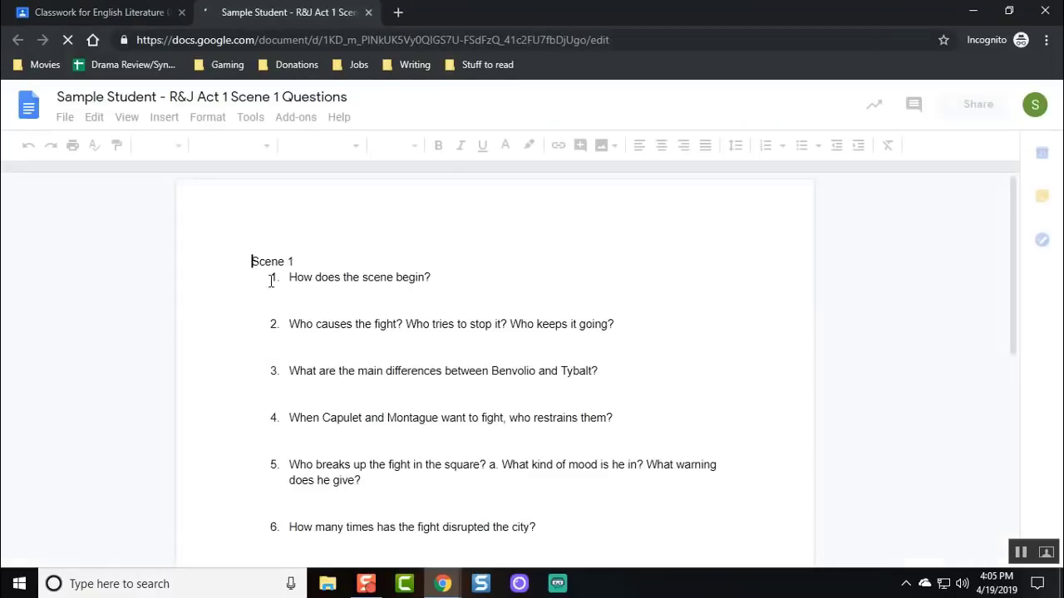
left_click(293, 306)
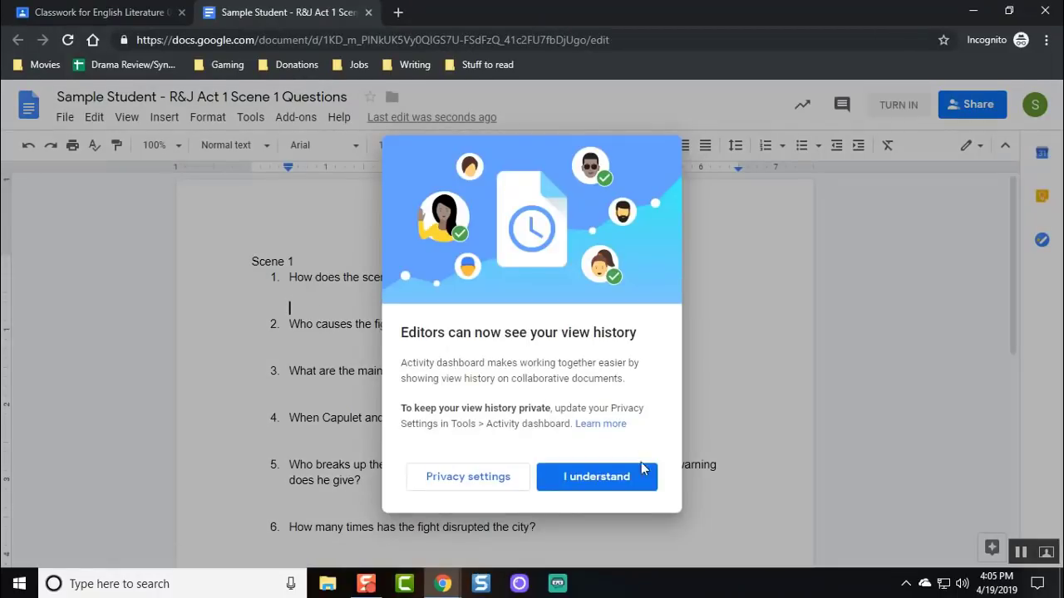
left_click(615, 478)
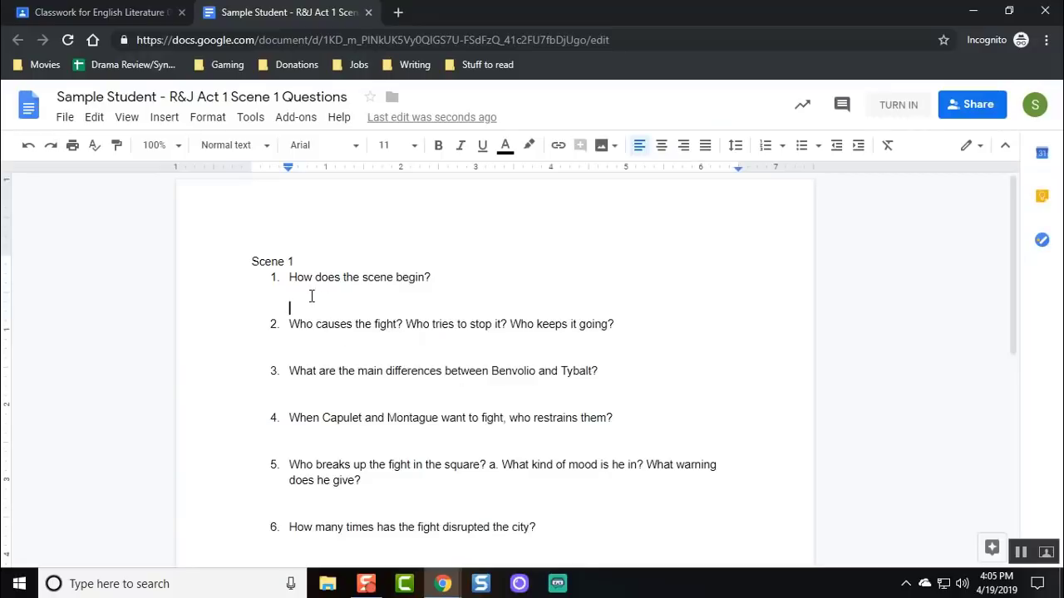
type("I don't kno")
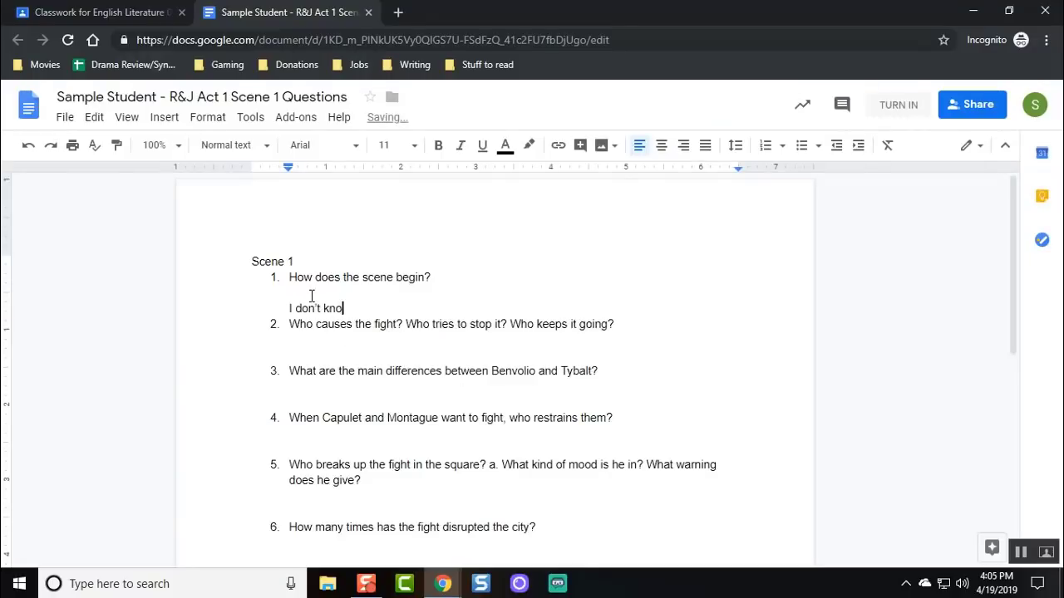
key("Down")
key("Down")
type("I think it is a go")
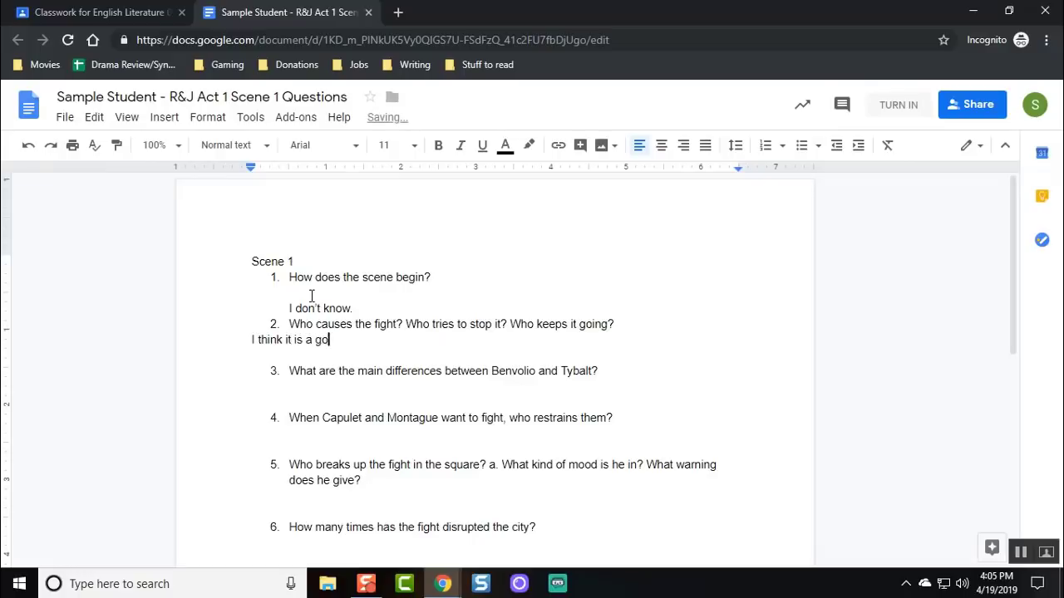
type("od answer.")
Answer questions 3–5 with 'Seriously, I haven't read this in forever.', 'Nope' and 'I'm done.', then close the doc.
key("Down")
key("Down")
key("Down")
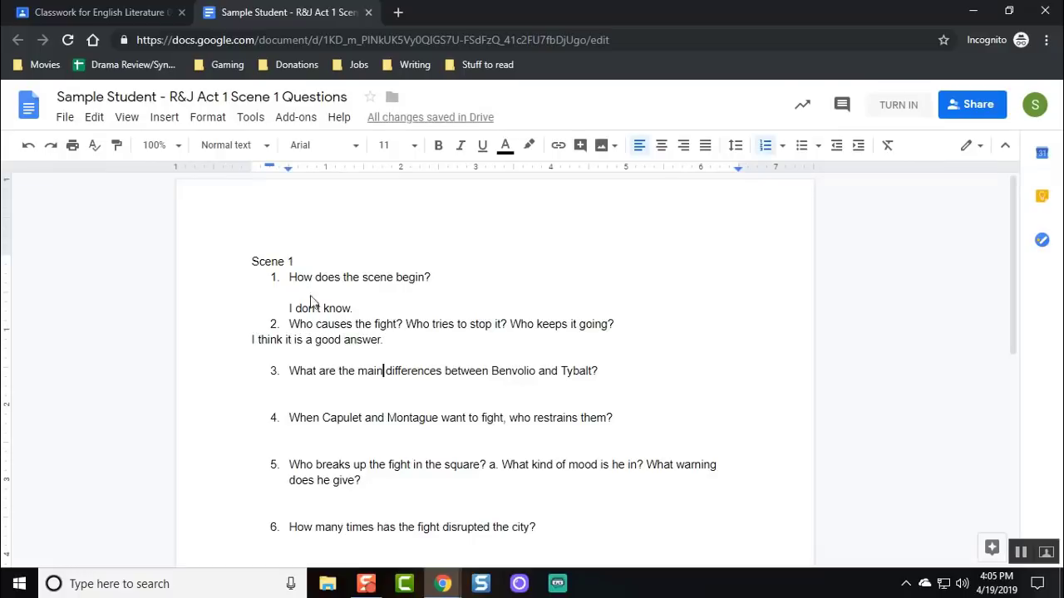
type("Seriously, I haven't read this in forever.")
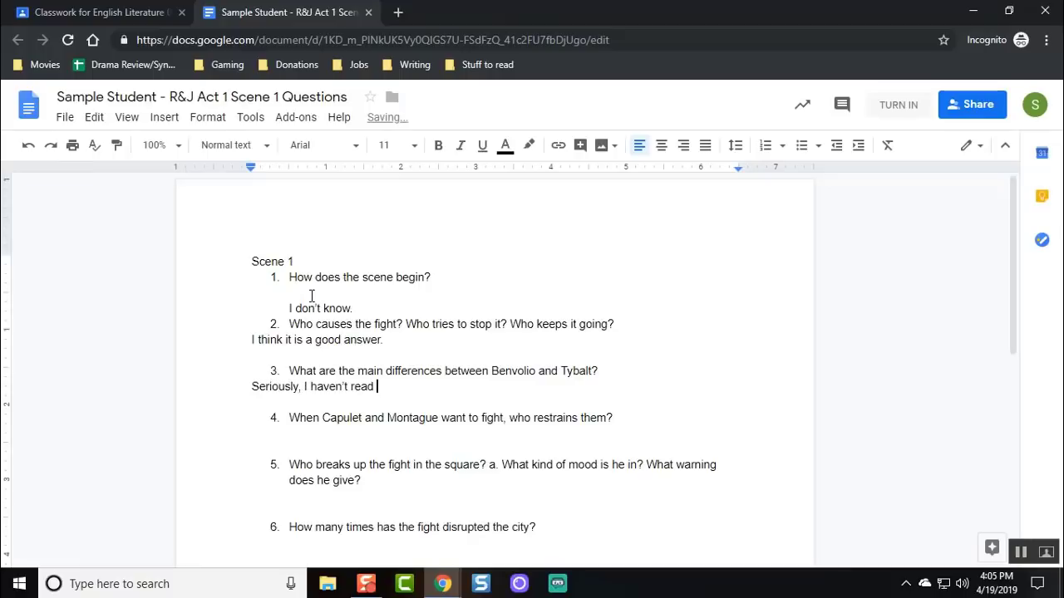
key("Down")
key("Down")
key("Down")
type("Nope")
key("Down")
key("Down")
key("Down")
key("Down")
type("I'm done.")
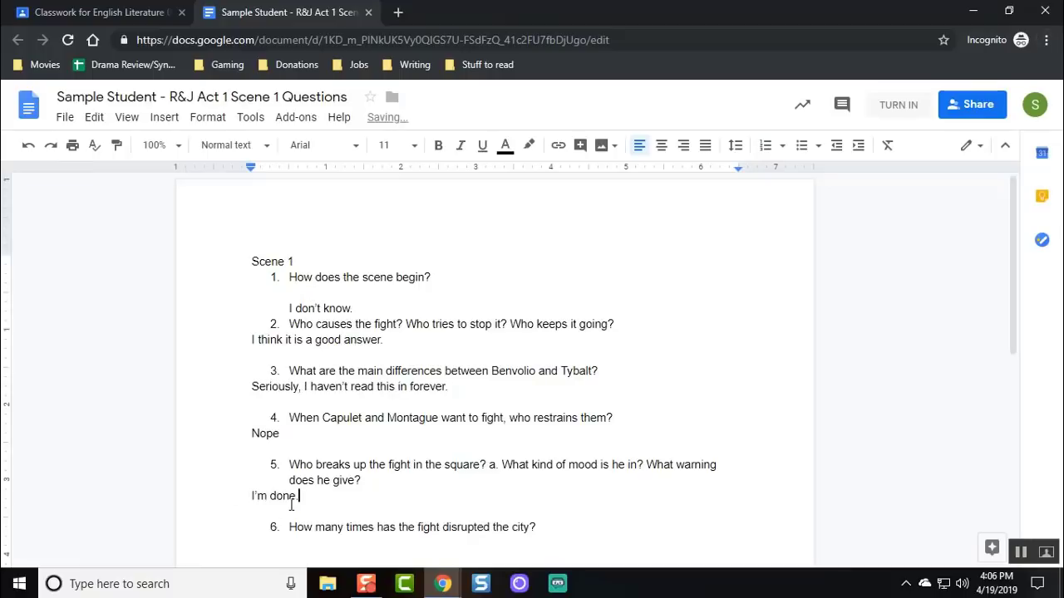
left_click(369, 13)
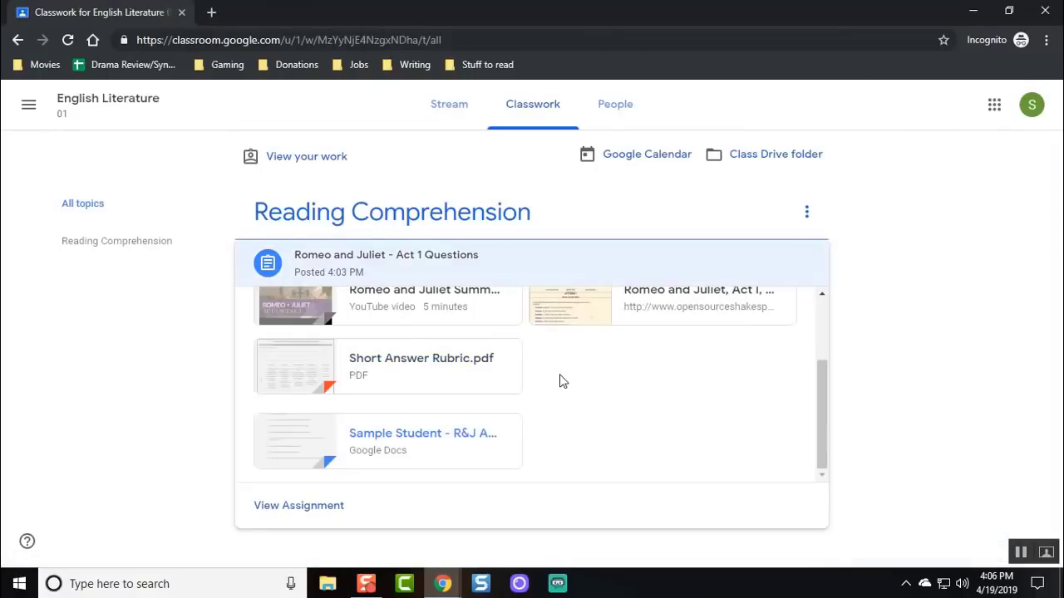
Open the assignment details, review the attached Sample Student doc, and turn it in.
scroll(607, 413, "up", 3)
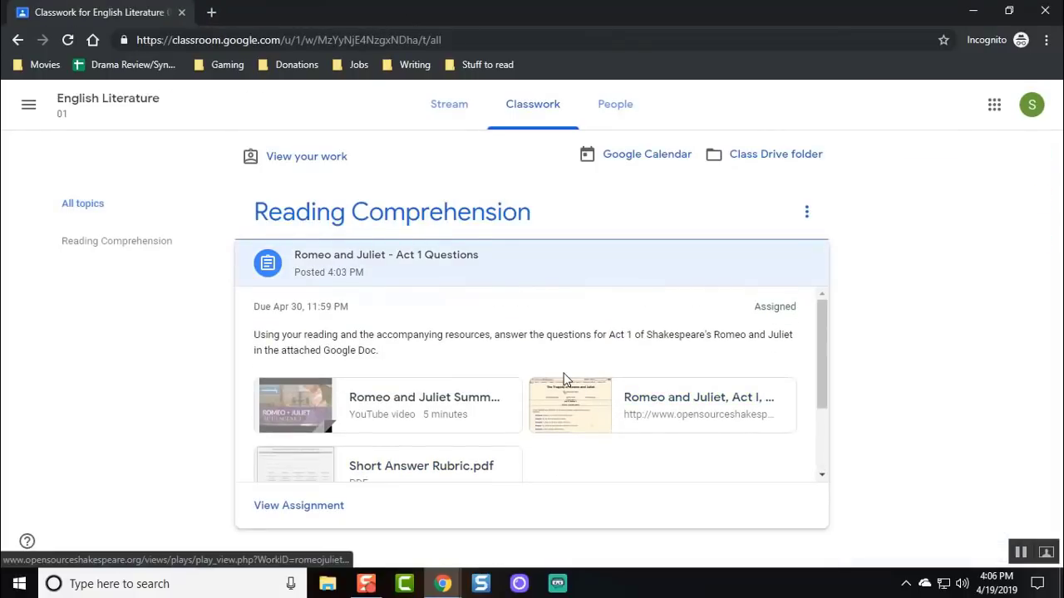
left_click(312, 508)
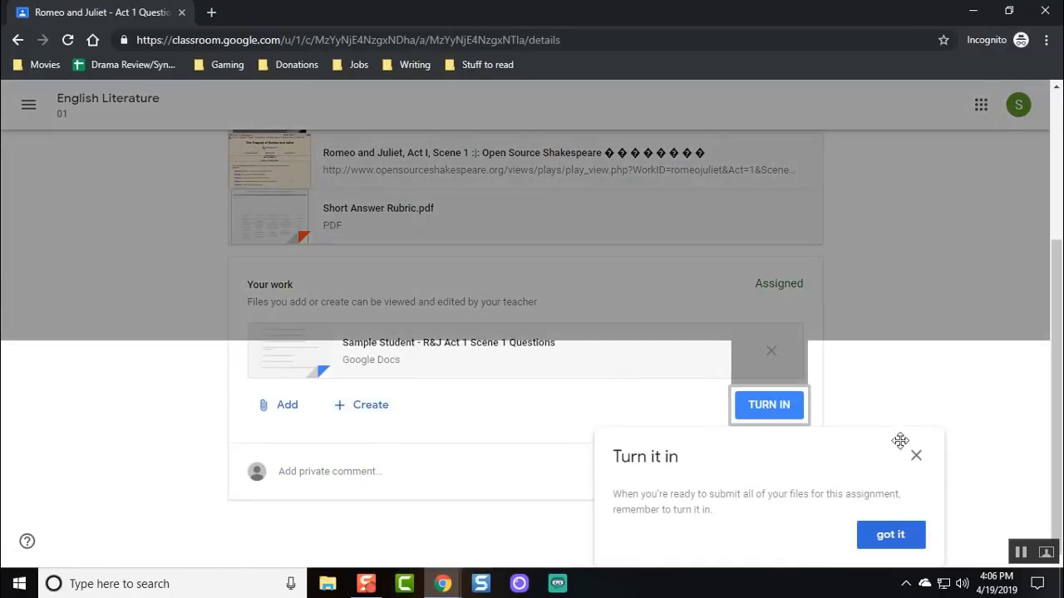
left_click(906, 551)
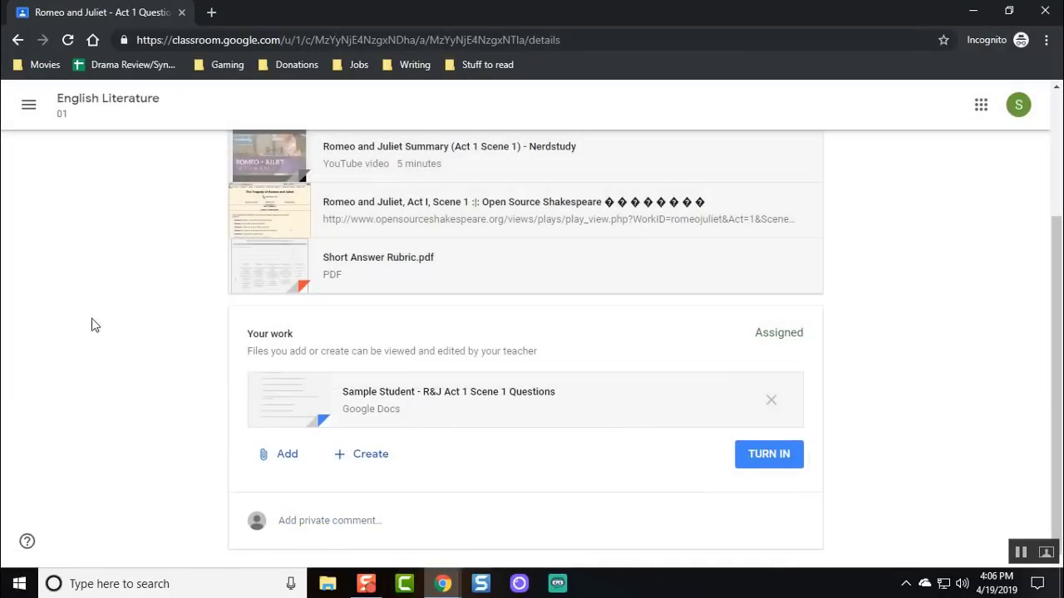
left_click(457, 396)
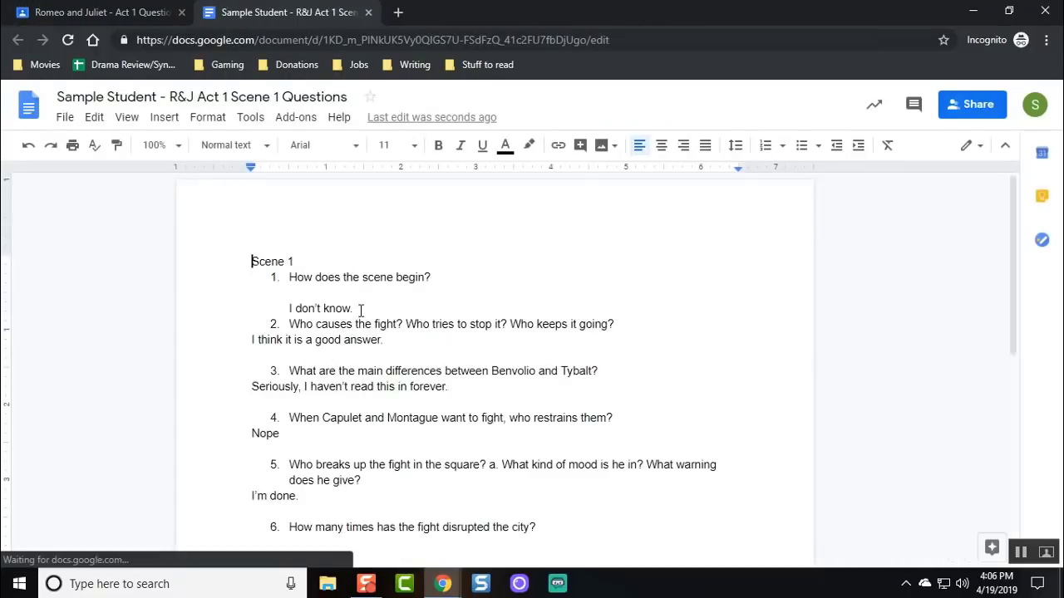
left_click(368, 12)
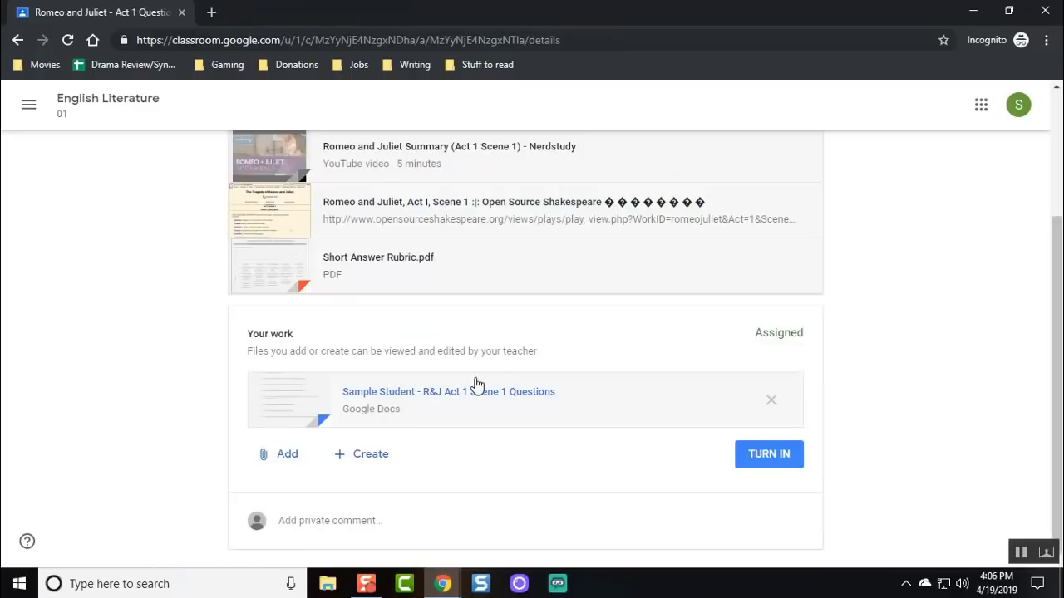
left_click(772, 463)
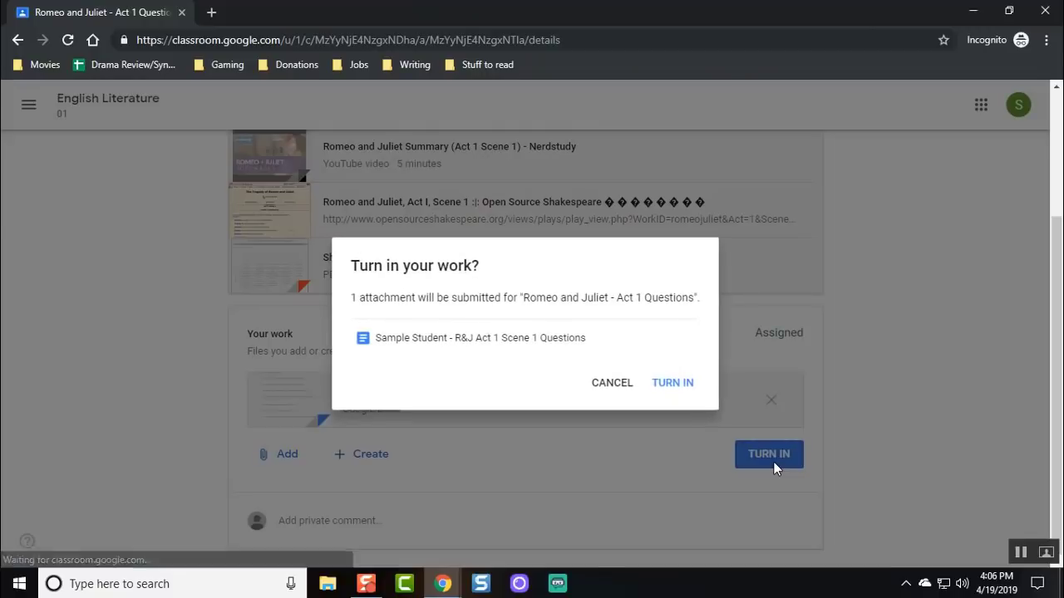
left_click(674, 386)
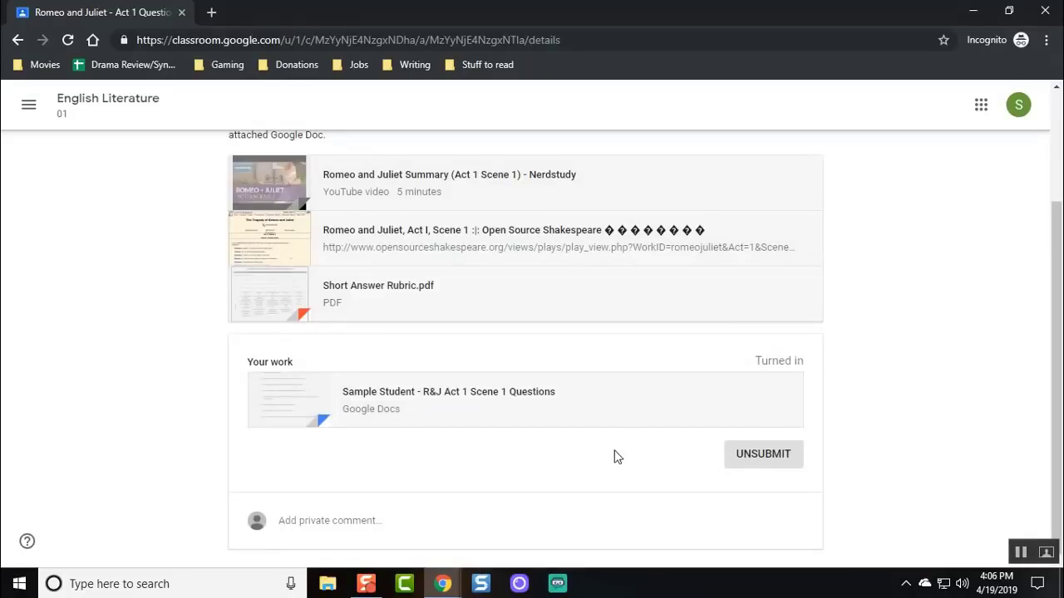
scroll(488, 292, "up", 2)
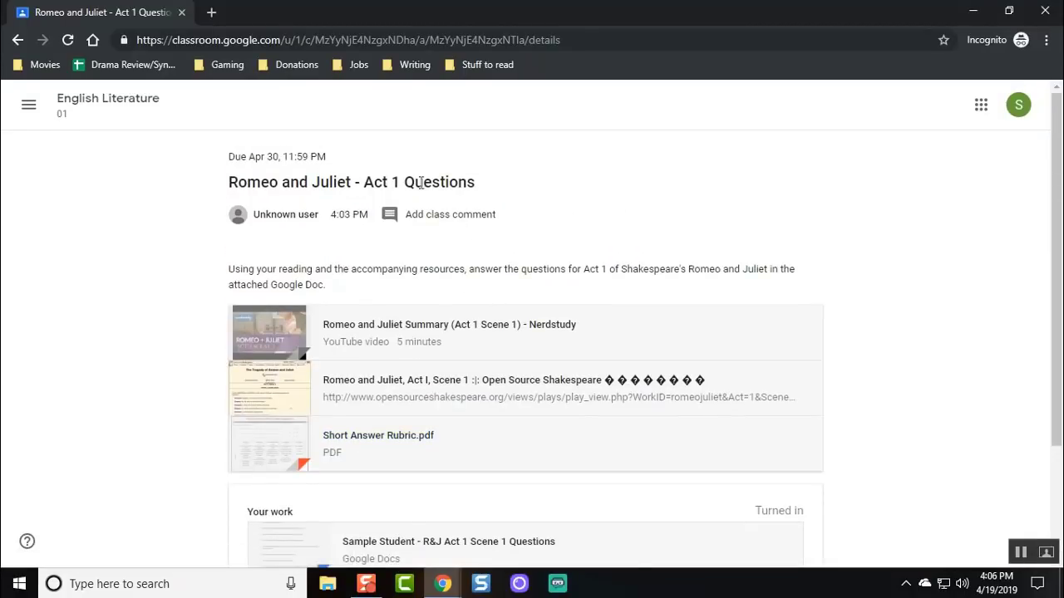
Expand Romeo and Juliet - Act 1 Questions, view '1 Turned in', and open the Sample Student submission.
left_click(181, 12)
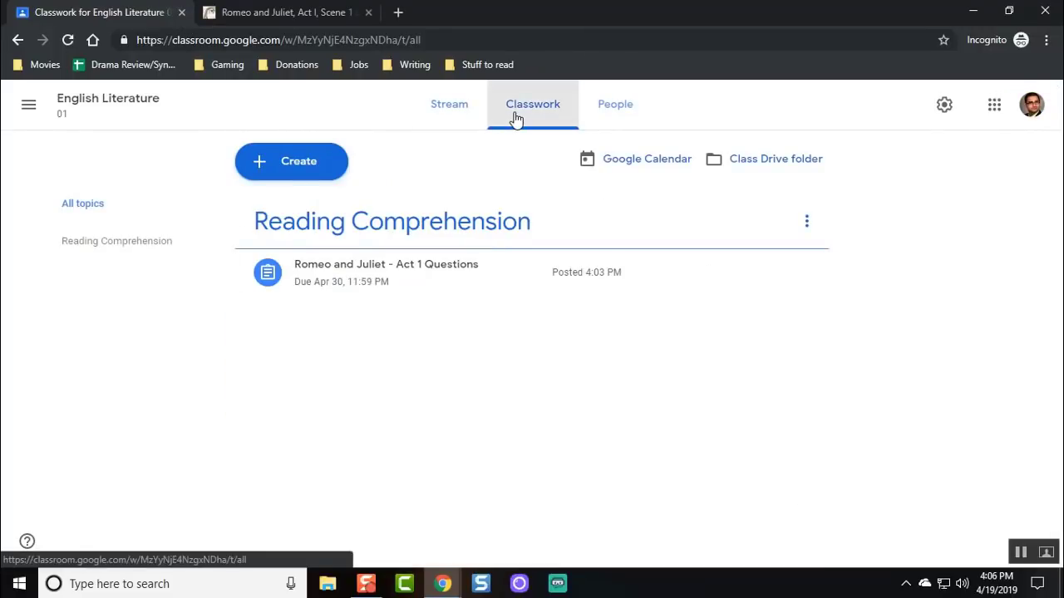
left_click(430, 275)
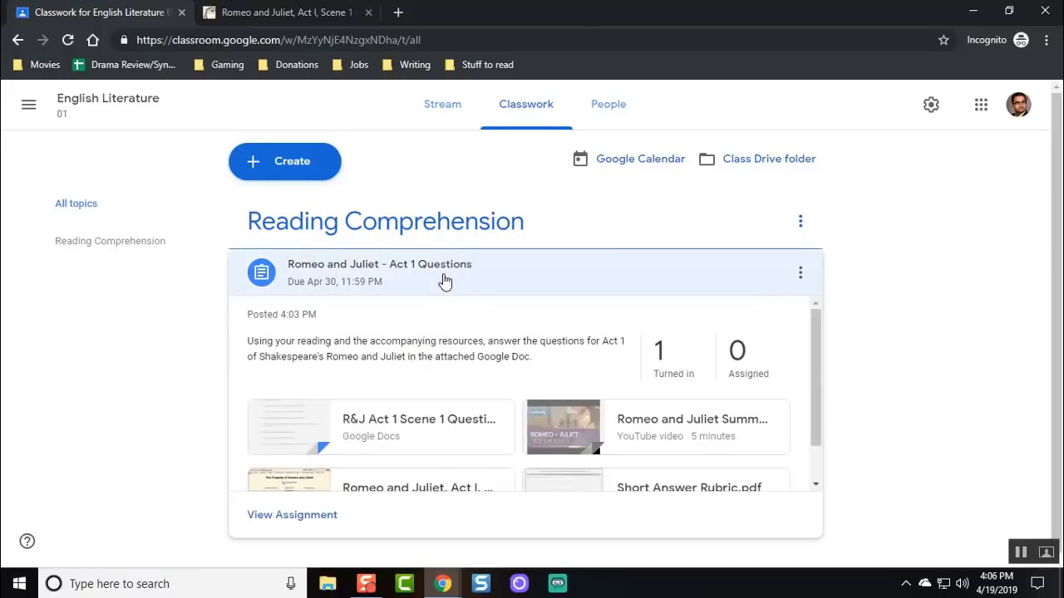
left_click(668, 371)
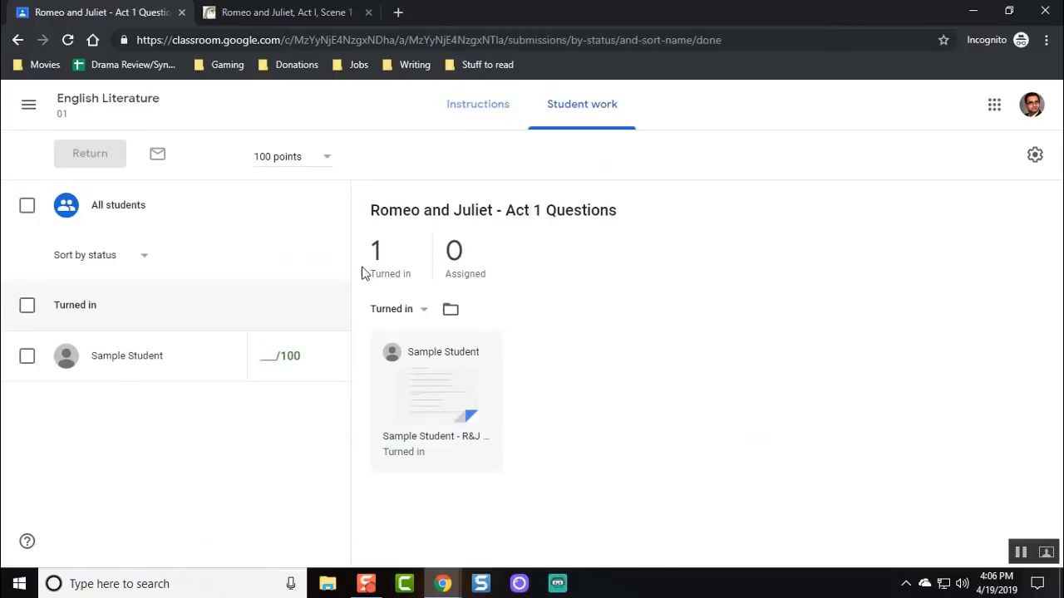
left_click(427, 374)
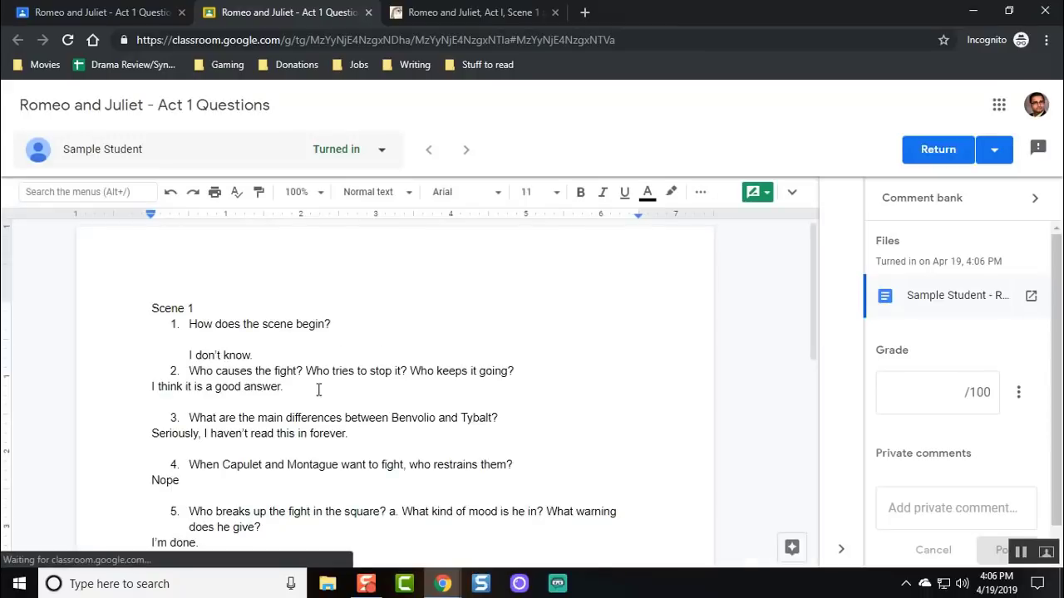
Add feedback after answers 1–3: 'This is not a complete answ', 'I don't think so.', 'Neither have I.'.
left_click(262, 351)
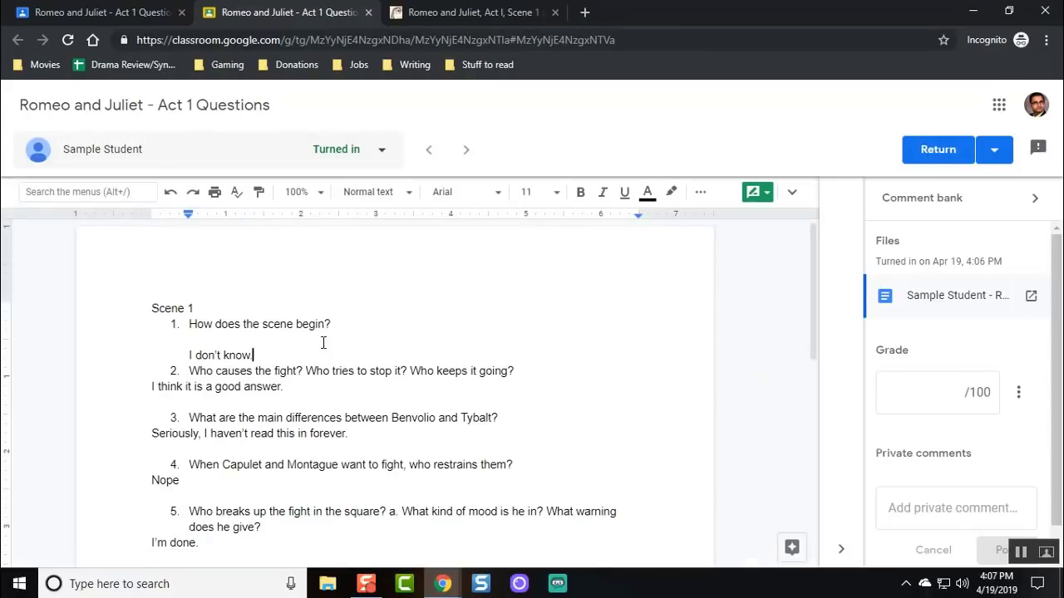
type("This is n")
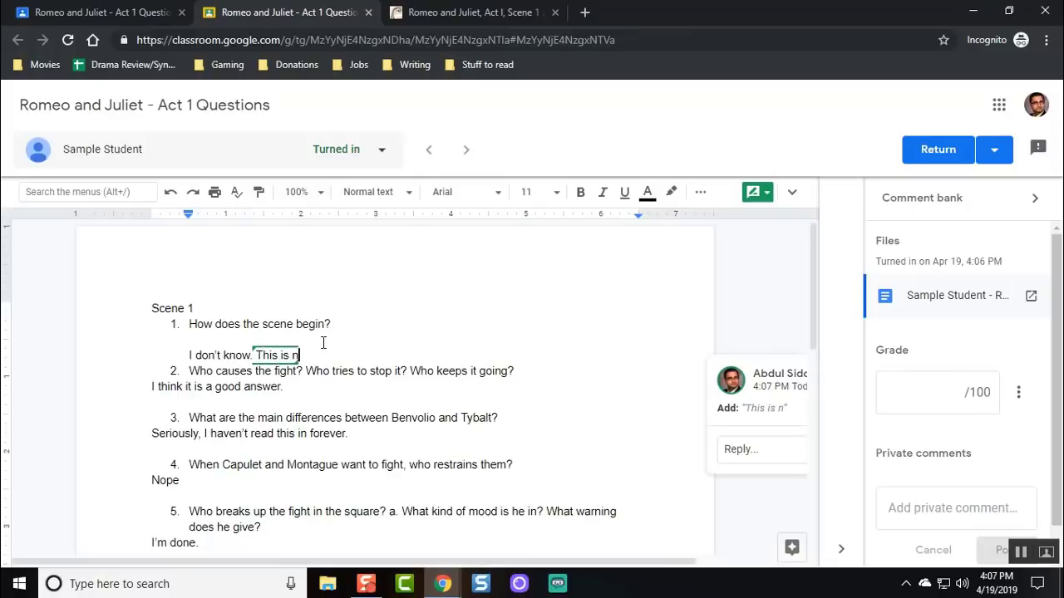
type("ot a complete answ")
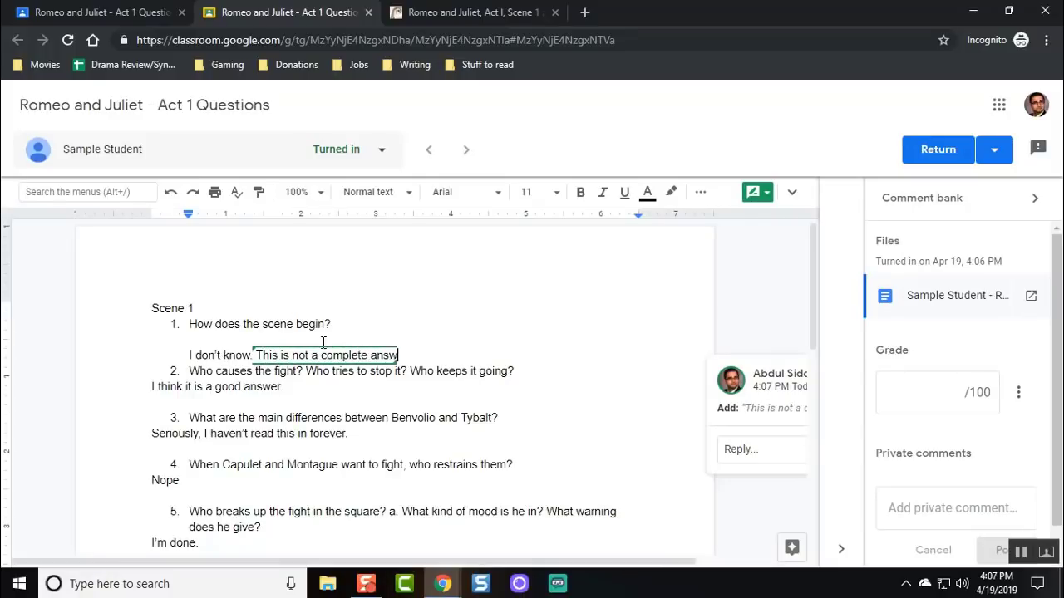
key("Down")
key("Down")
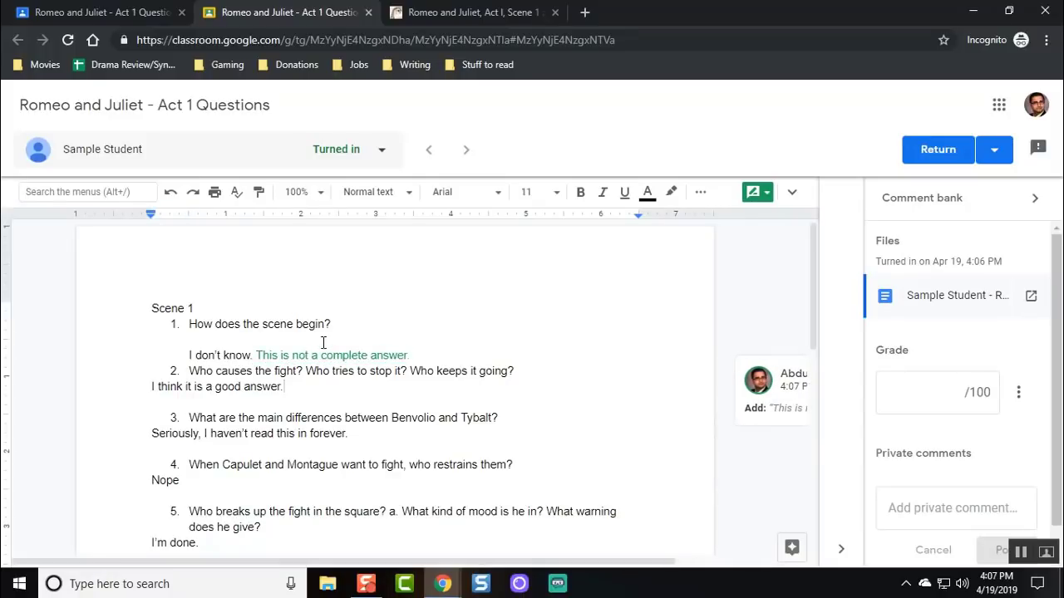
type("I don't th")
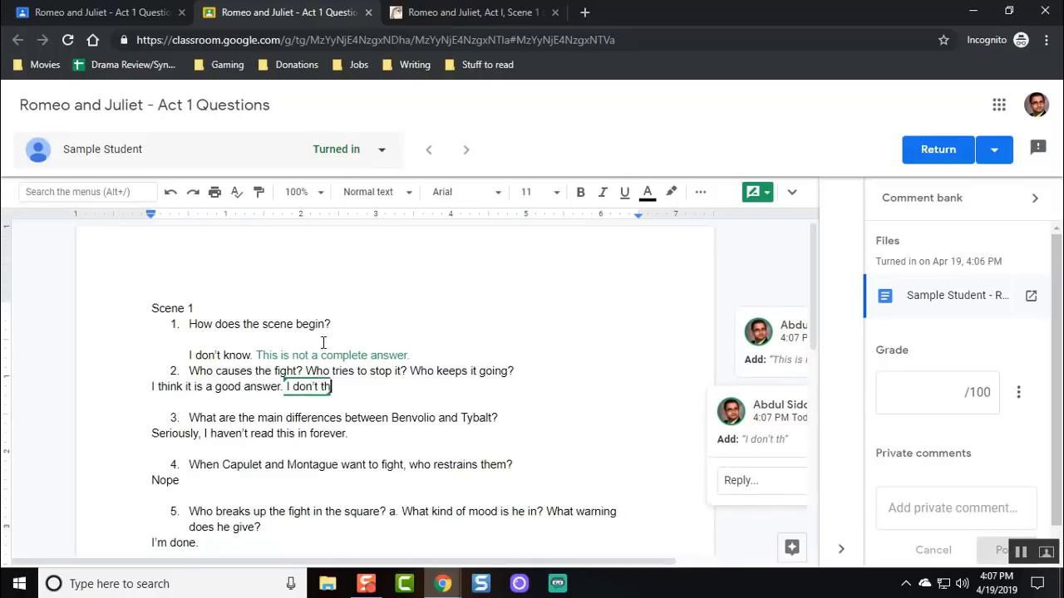
type("ink so.")
key("Down")
key("Down")
key("Down")
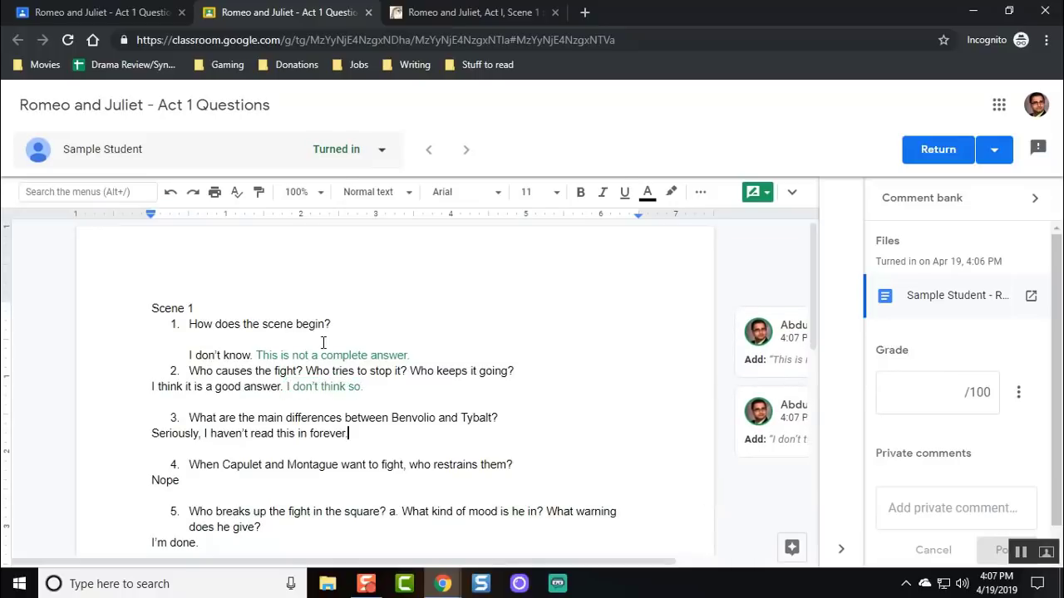
type("Neither have I.")
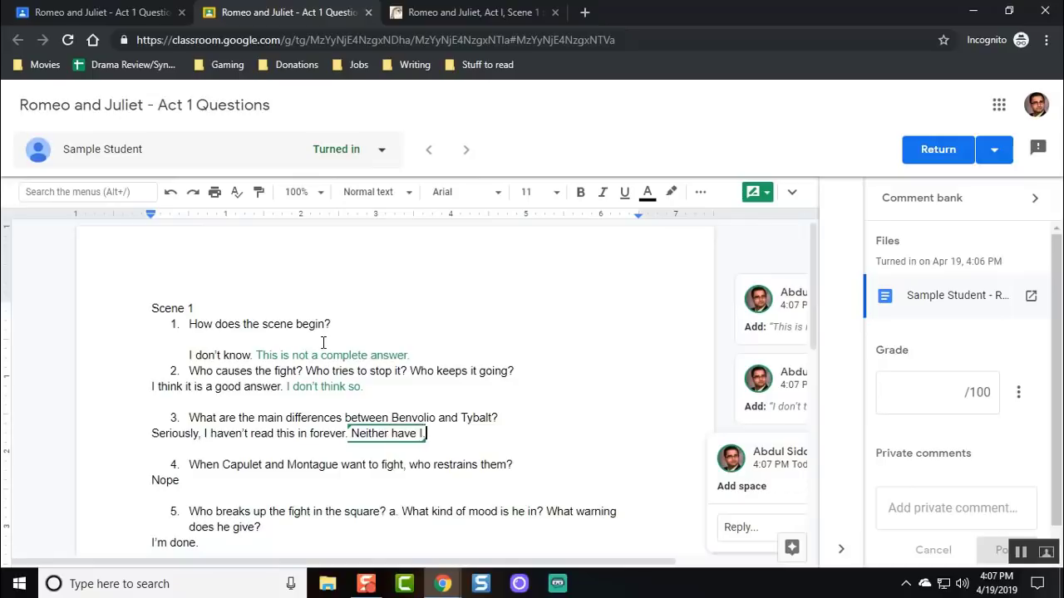
Add '. Yep.' after 'Nope' and 'As am I.' after the last answer, then enter grade 55.
scroll(264, 402, "down", 1)
left_click(264, 401)
type(". Yep.")
scroll(257, 391, "down", 1)
left_click(257, 388)
type("A")
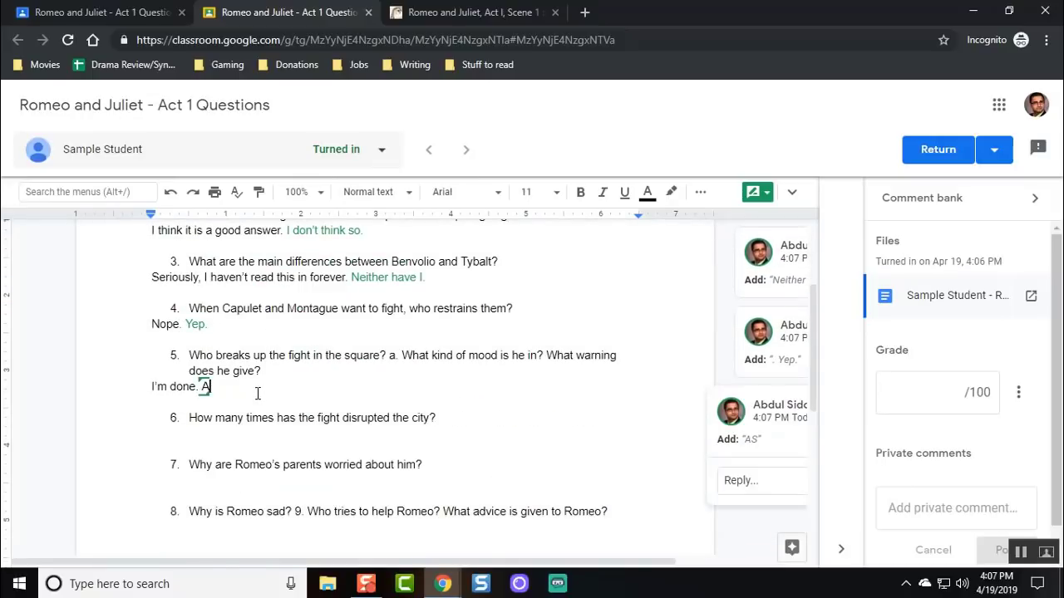
type("s am I.")
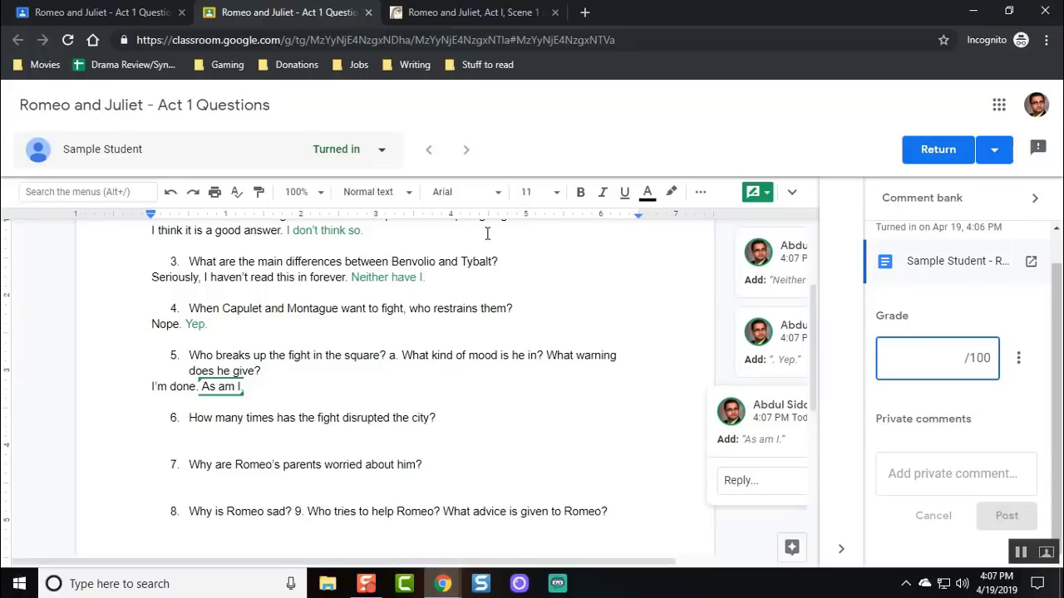
type("55")
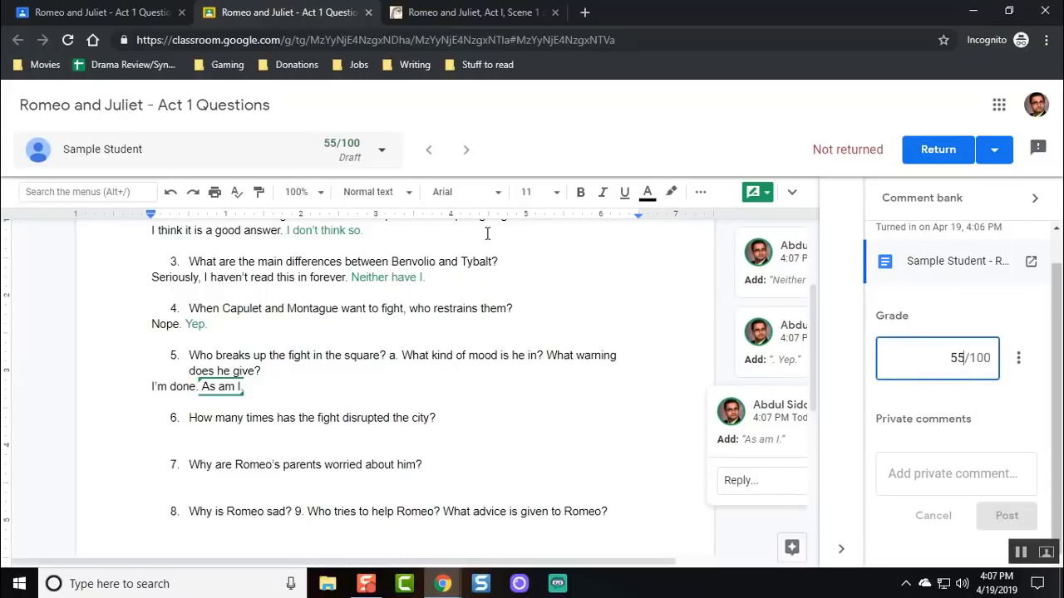
Post a private comment: 'Please complete the answers. Refer to the rubric…' revisit #8 on page 42.
left_click(910, 464)
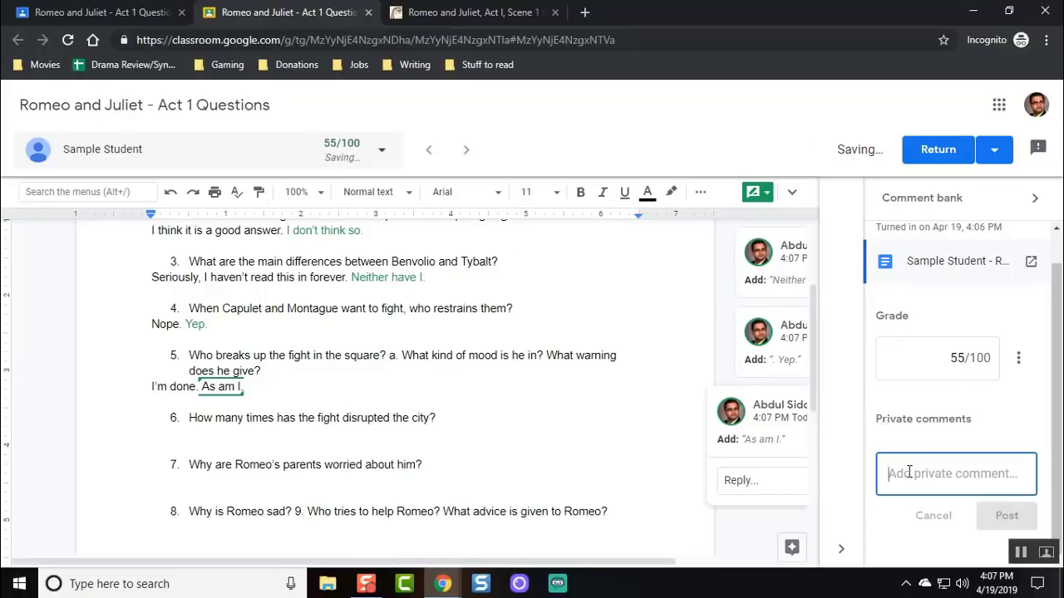
type("P")
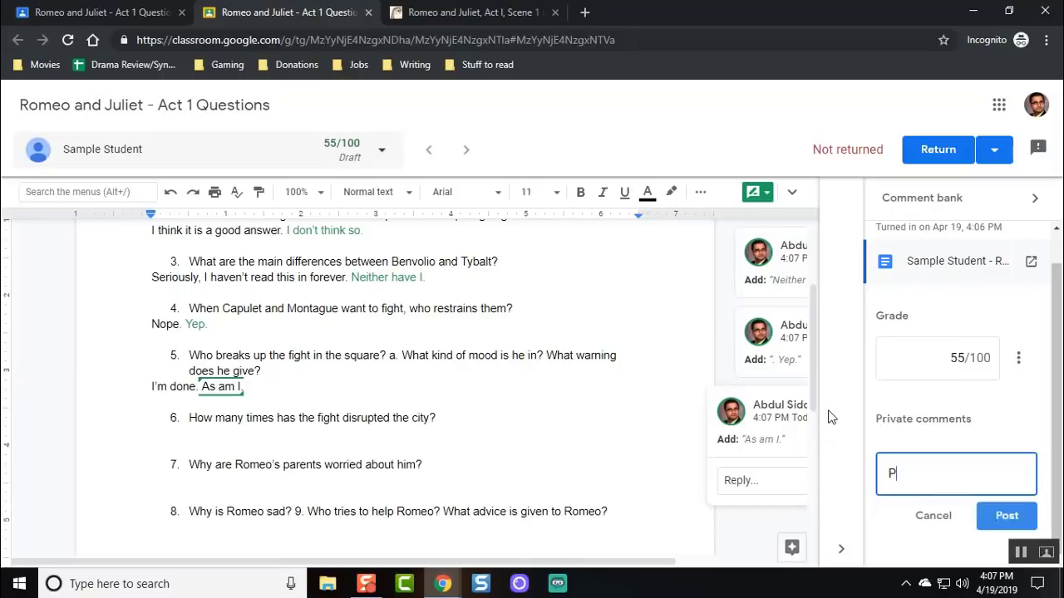
type("lease complete")
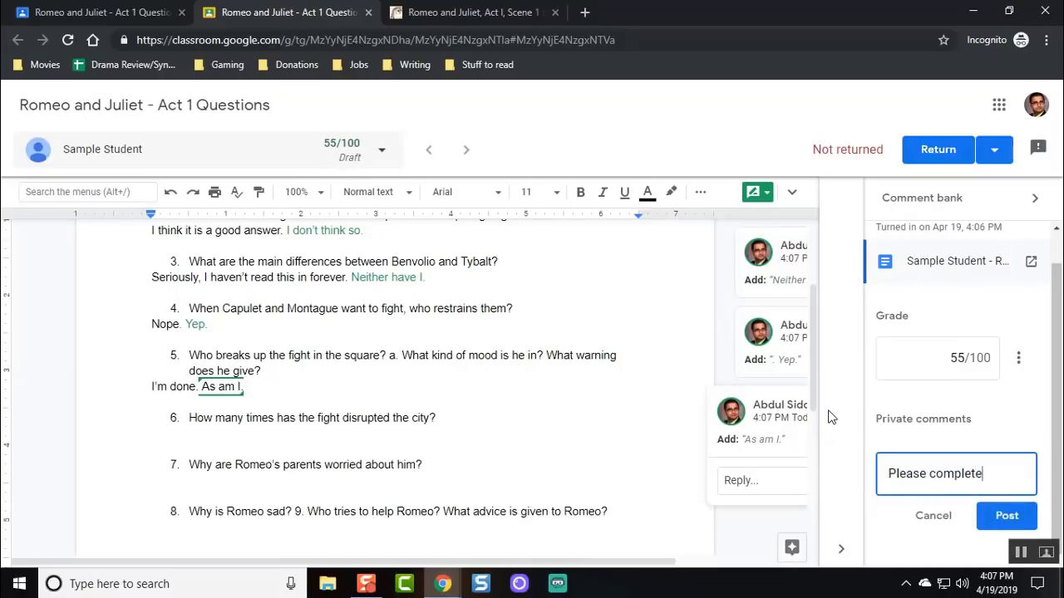
type(" the answers. Refer to the rubric. Your ")
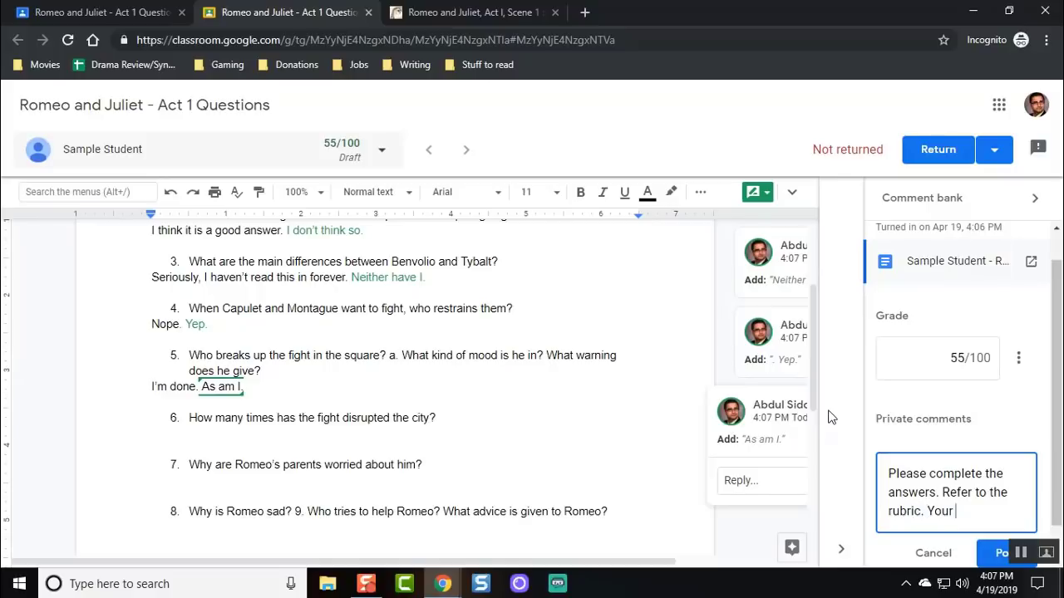
type("answer for")
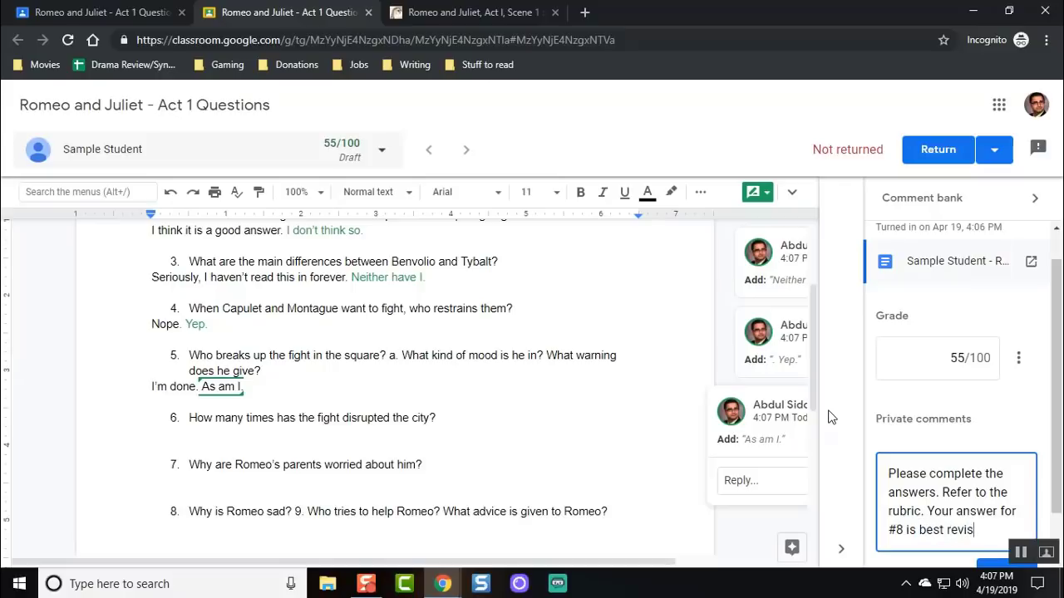
type("#8 is best revisisted")
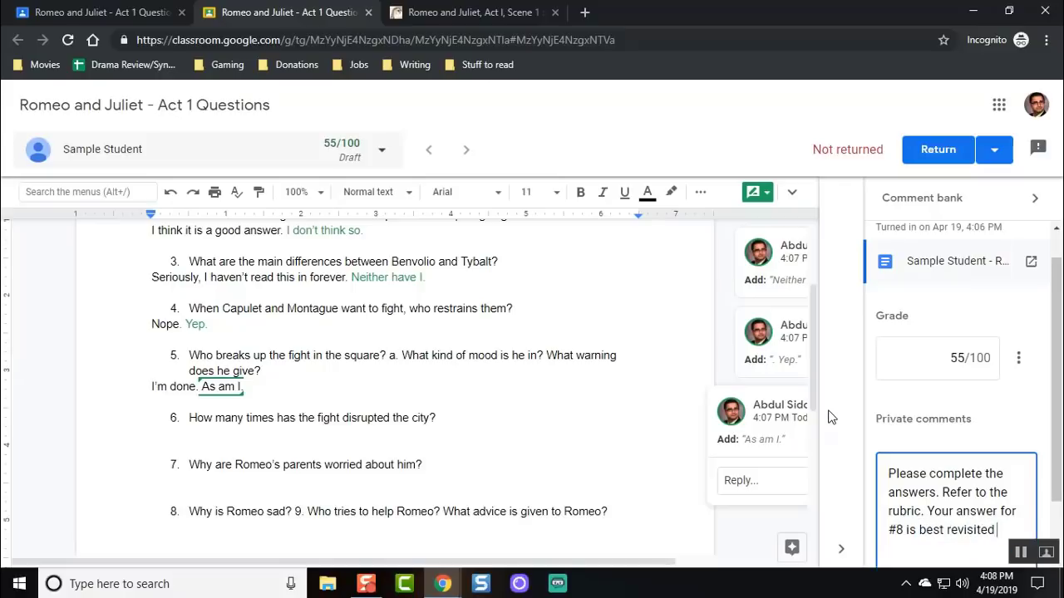
type(" on page 42 of the text.")
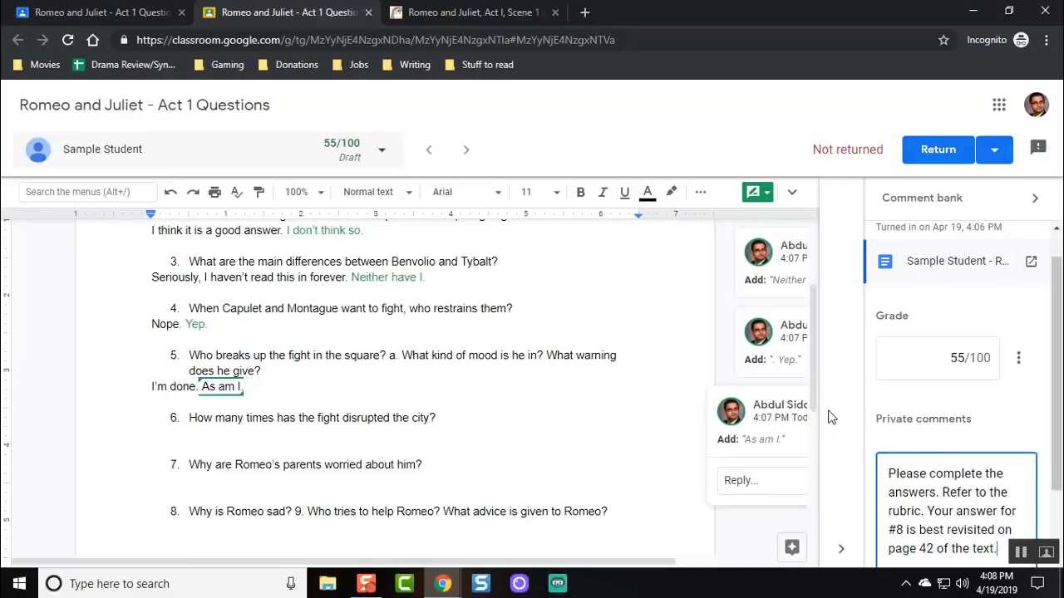
scroll(949, 341, "down", 2)
left_click(1006, 515)
scroll(950, 337, "up", 2)
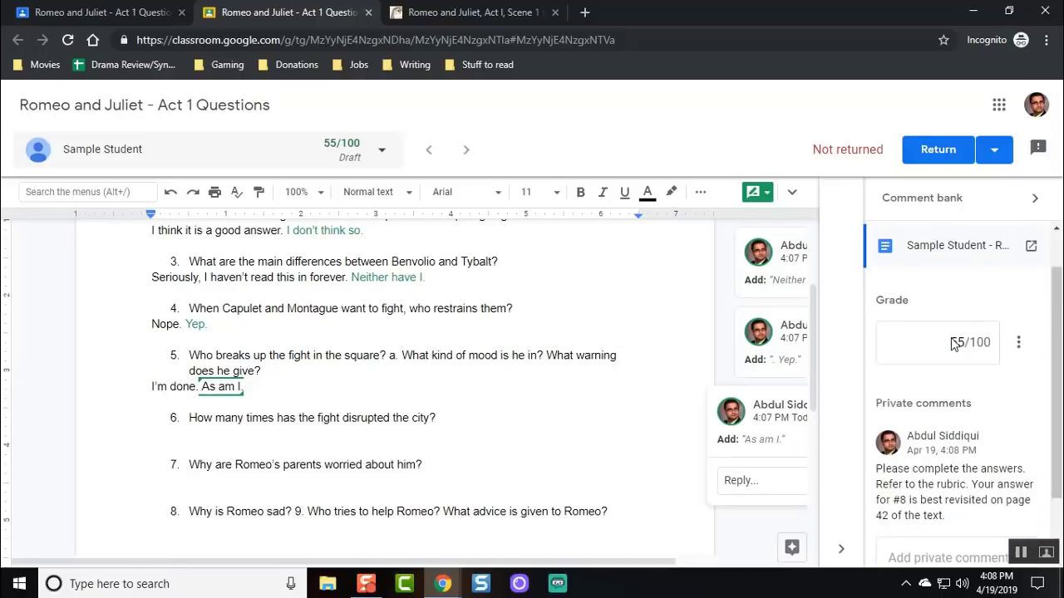
Return the 55/100 work to the student, go to the Classroom home page, and open account options.
left_click(938, 151)
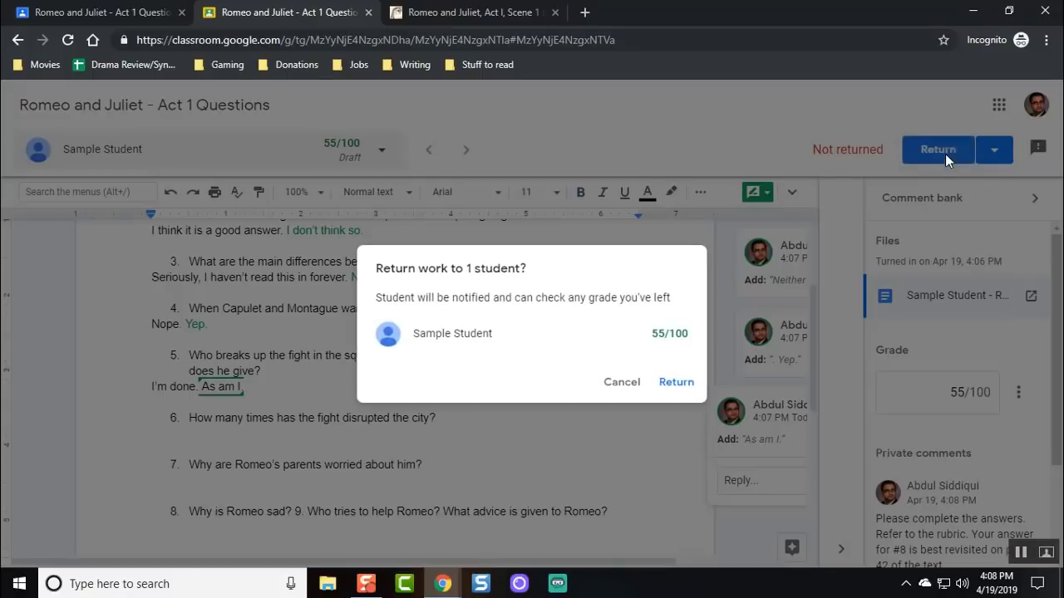
left_click(676, 383)
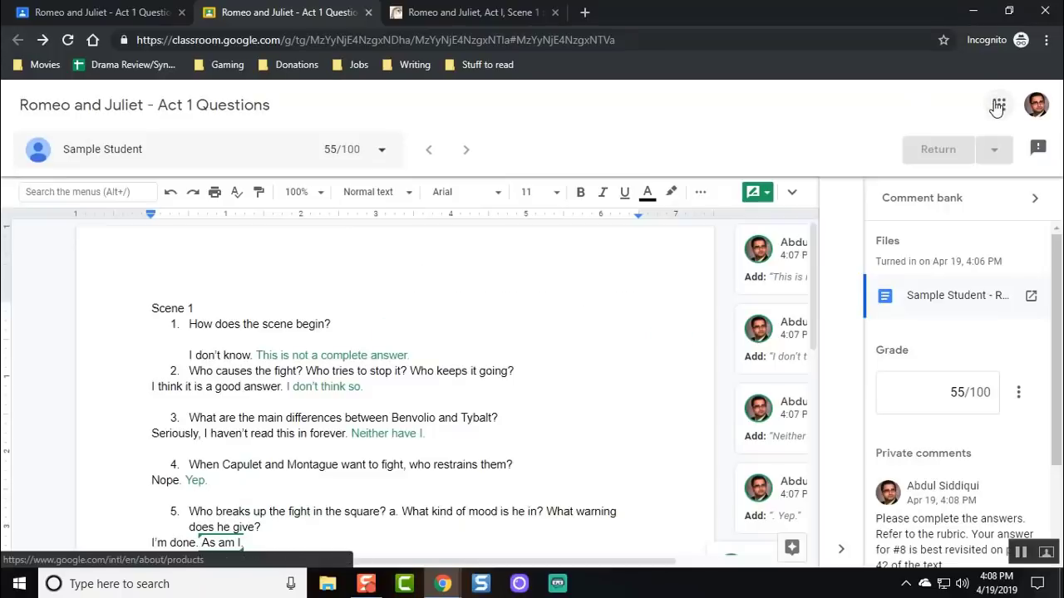
left_click(998, 105)
left_click(862, 266)
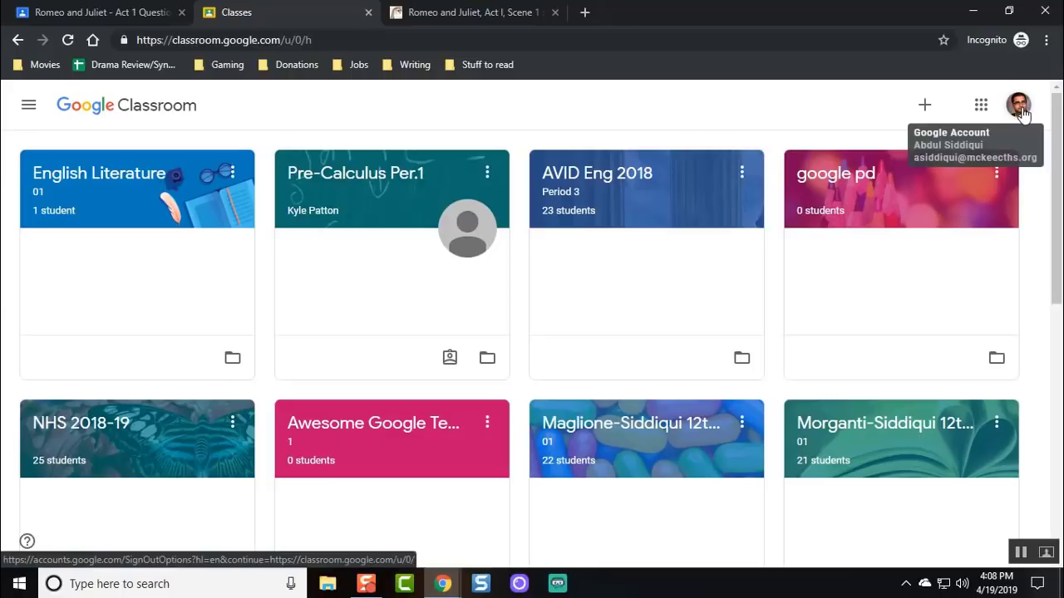
left_click(1022, 114)
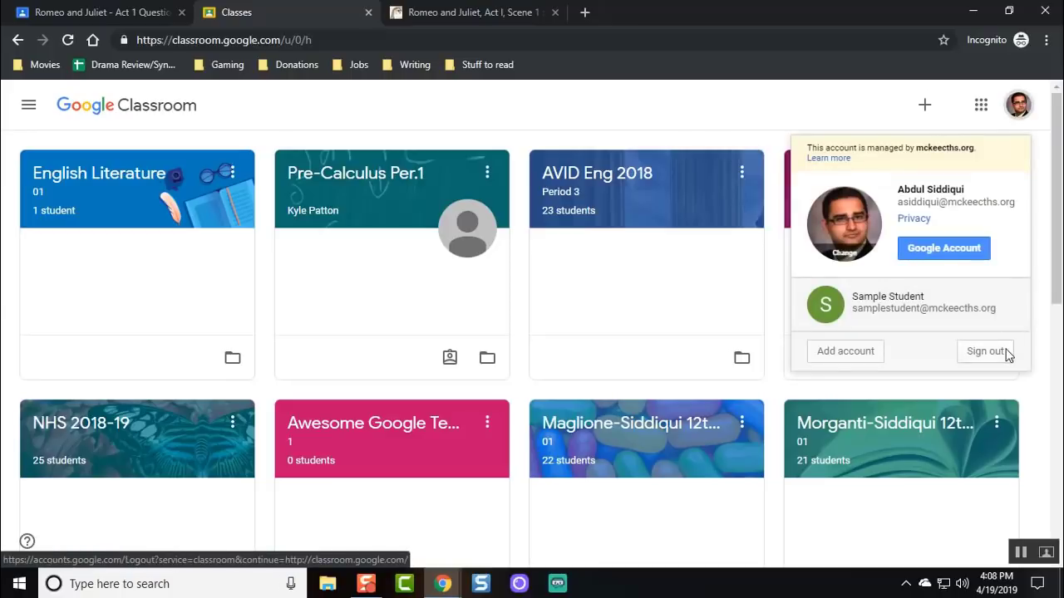